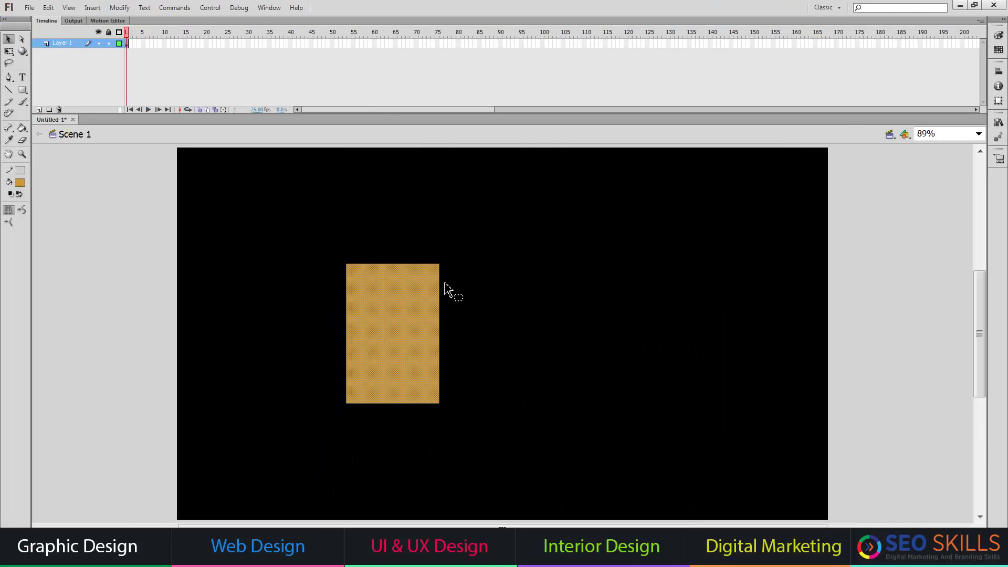
Step: Bend the rectangle's top and bottom edges into upward arcs and fill the shape with yellow #FFCC00
click(399, 330)
click(323, 290)
drag(391, 266, 393, 257)
drag(391, 403, 424, 381)
click(20, 183)
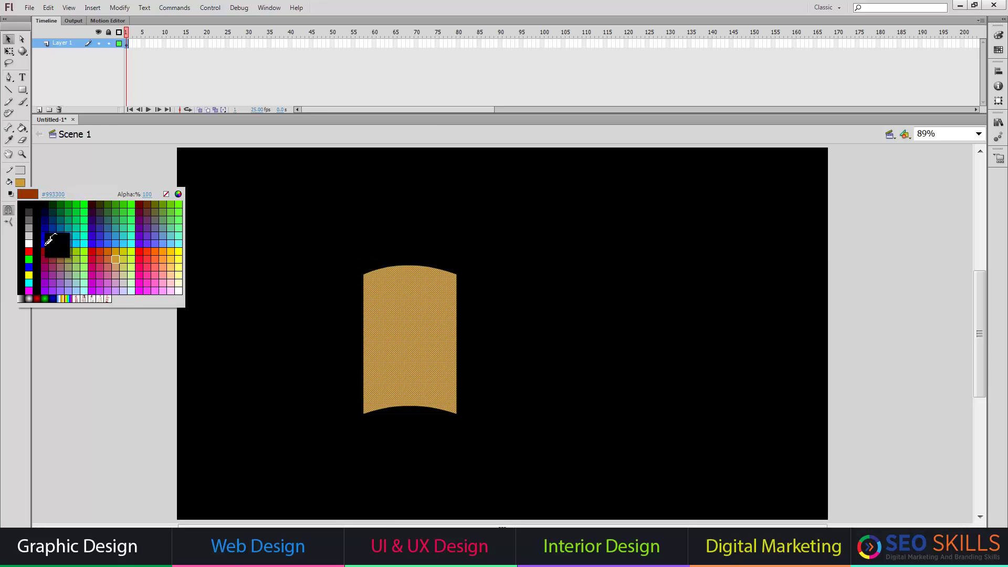
click(172, 254)
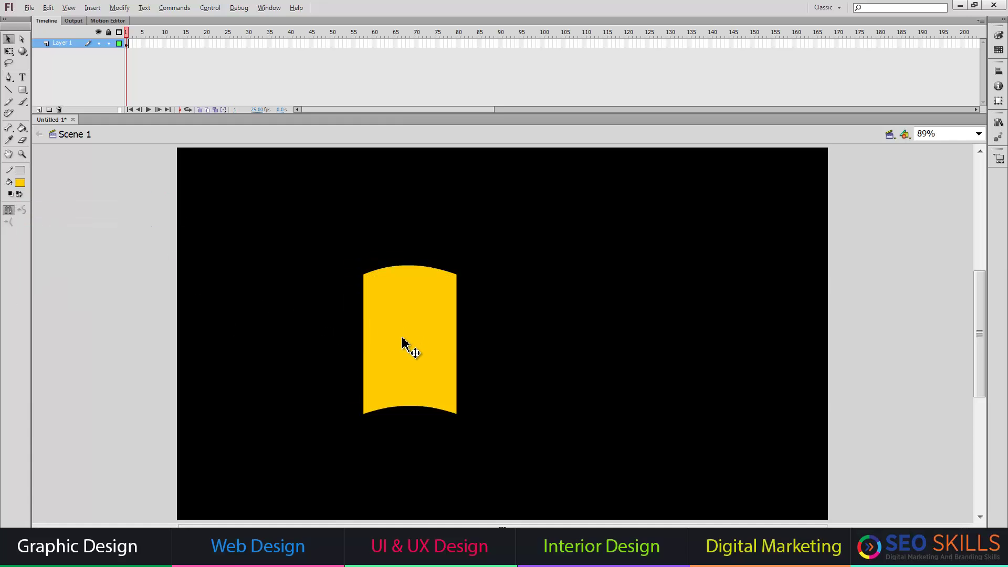
Step: Duplicate the yellow page beside the original as a right-hand page and move both pages toward the stage centre
drag(402, 347, 496, 340)
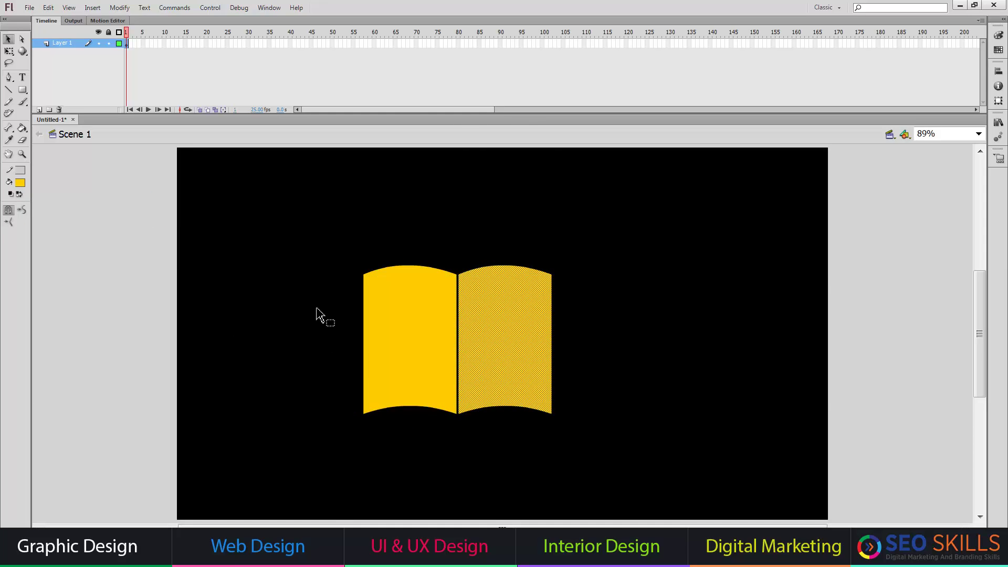
drag(315, 220, 568, 425)
drag(524, 384, 583, 389)
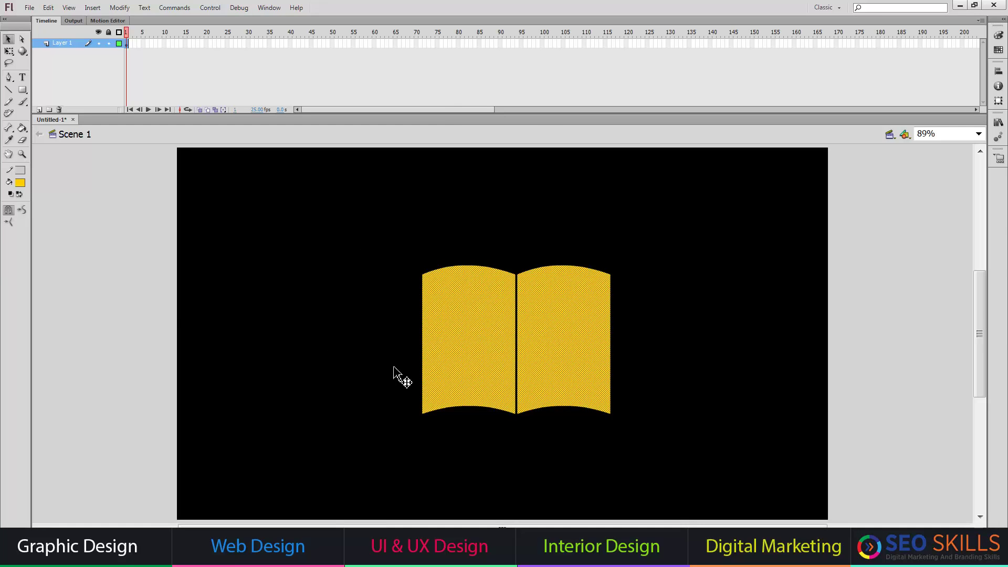
click(393, 367)
Step: Recolour the right page a darker yellow with red 230, green 184, blue 0
click(546, 352)
click(25, 180)
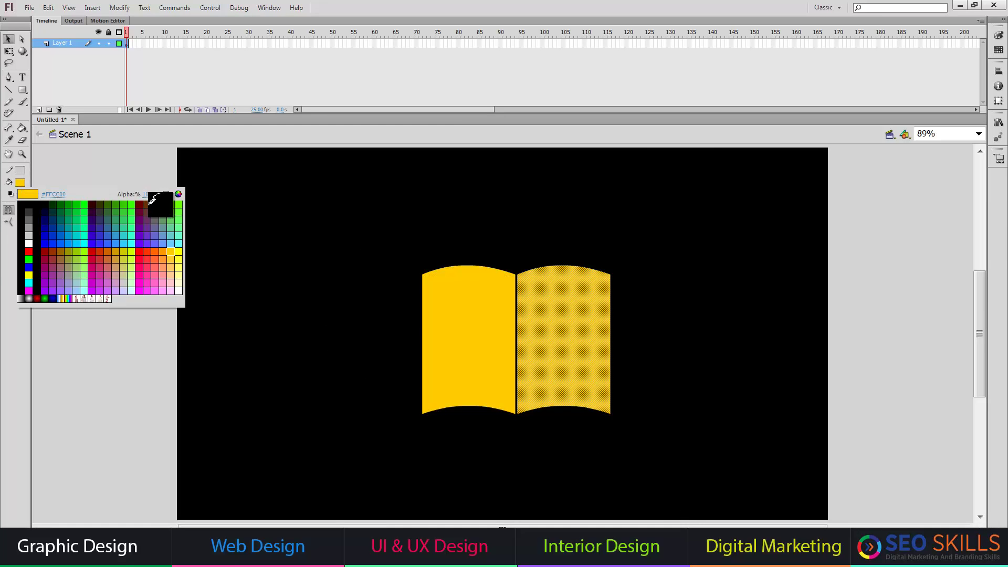
click(174, 196)
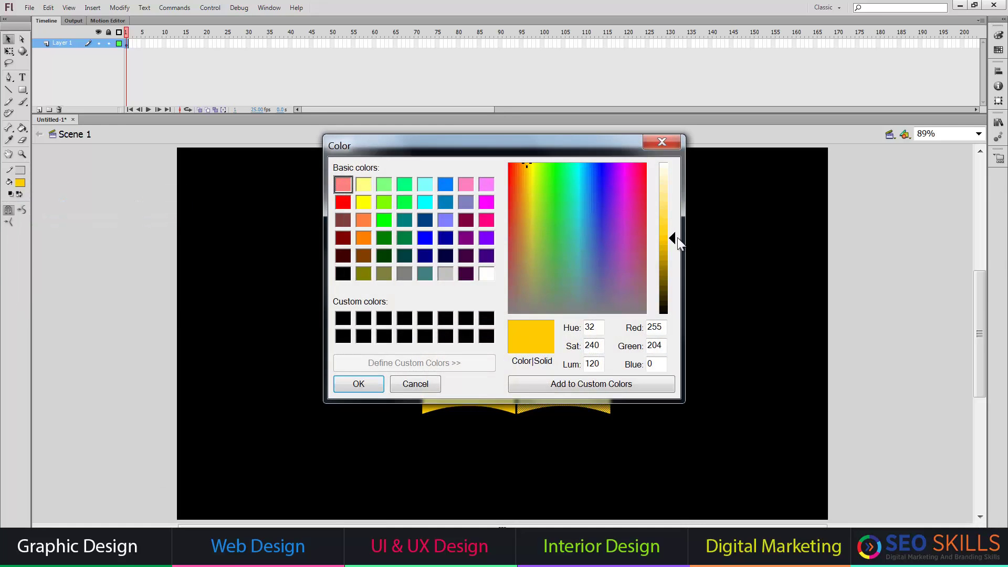
drag(672, 241, 672, 247)
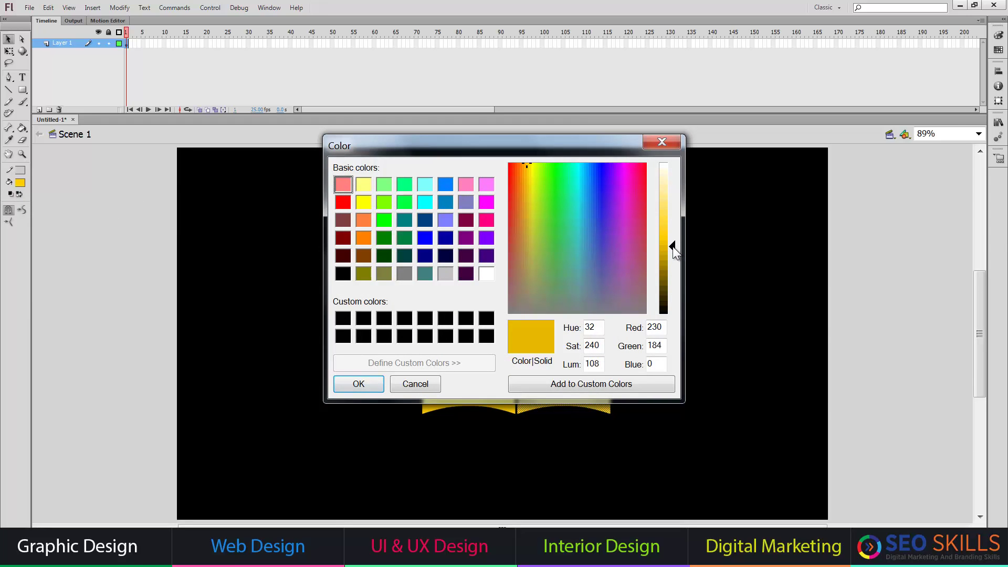
click(546, 389)
click(359, 384)
click(194, 329)
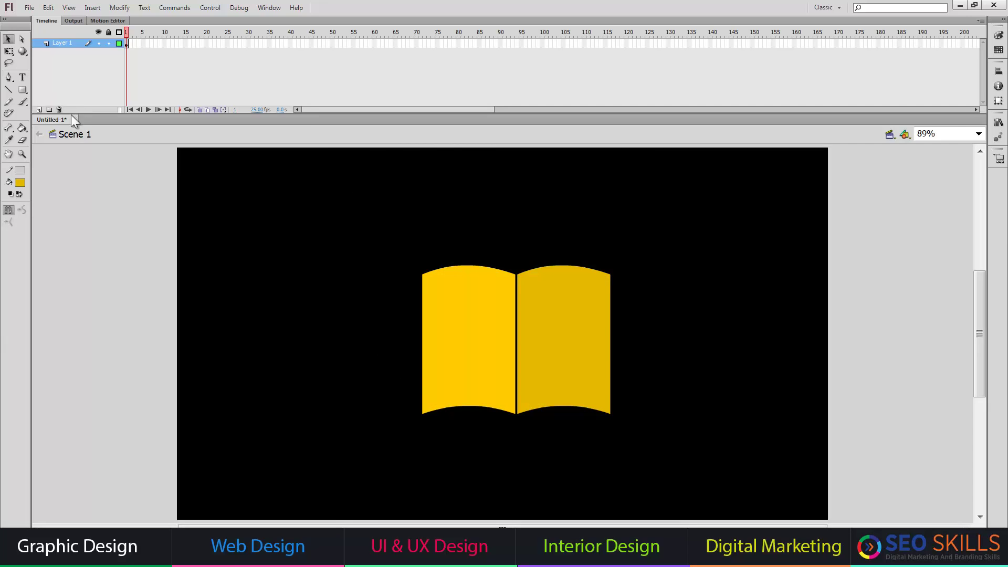
Step: Add a new layer and paste a copy of the right page in place on Layer 2
click(39, 109)
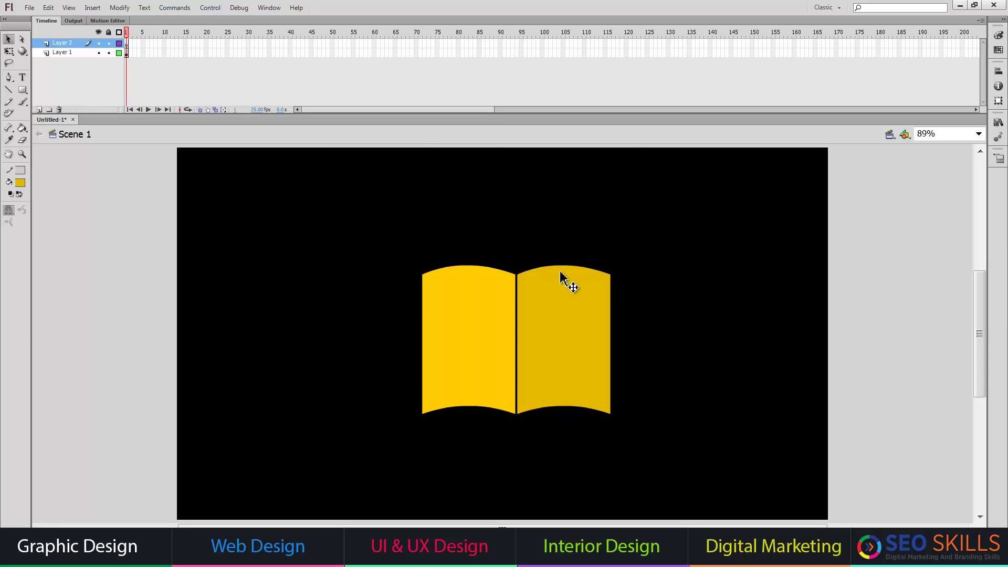
click(591, 359)
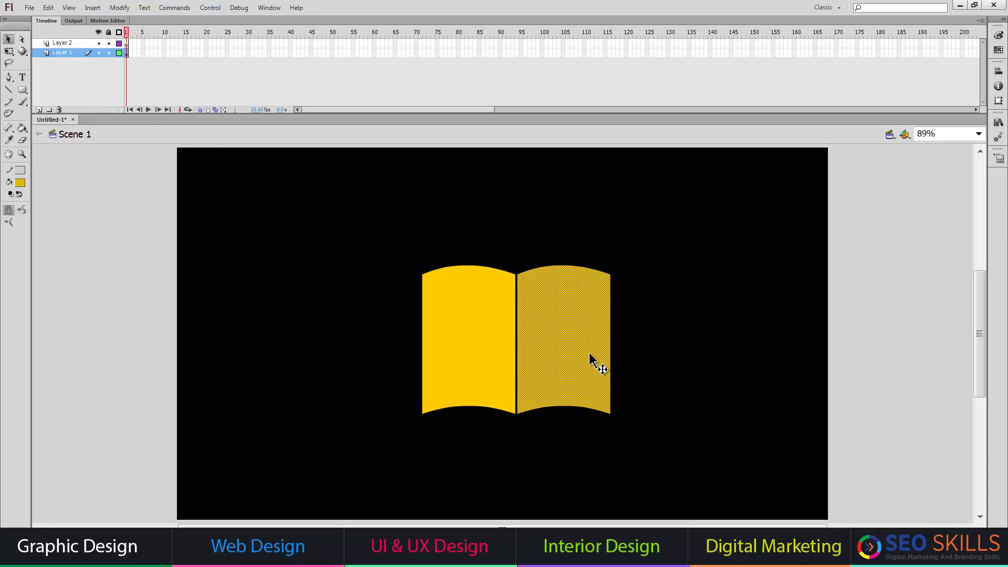
click(75, 43)
right_click(249, 247)
click(280, 303)
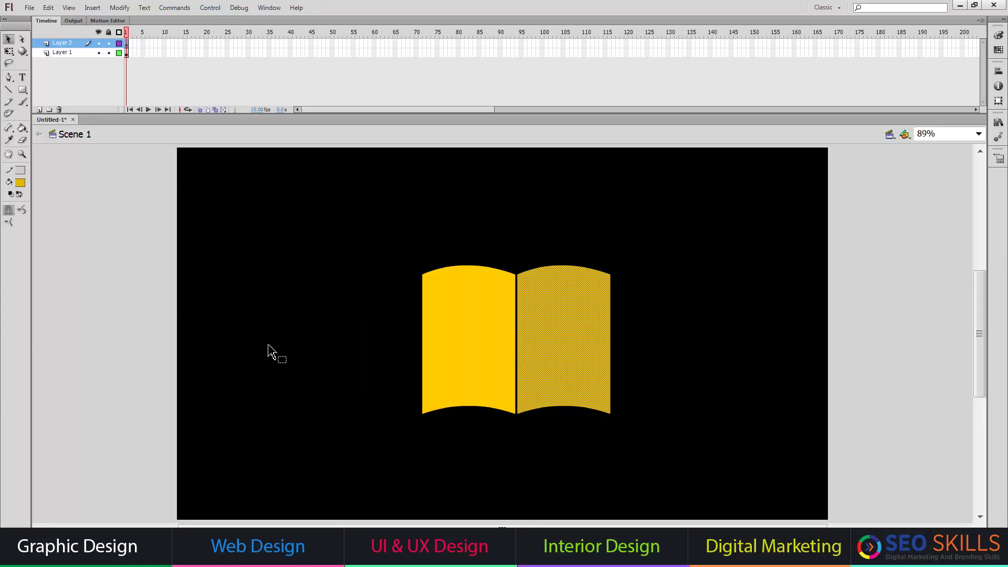
Step: Fill the copied page on Layer 2 with red
click(20, 183)
click(35, 250)
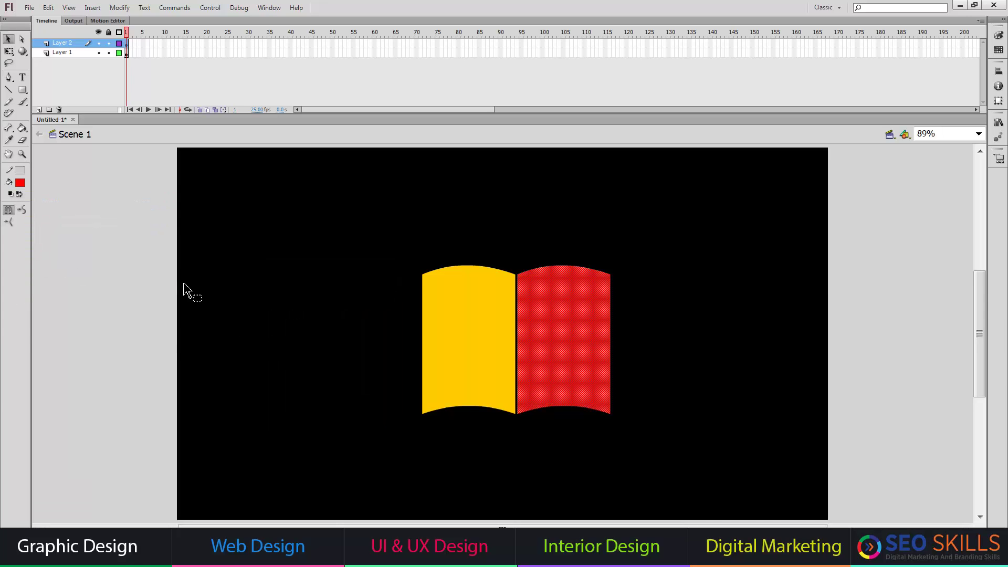
click(184, 284)
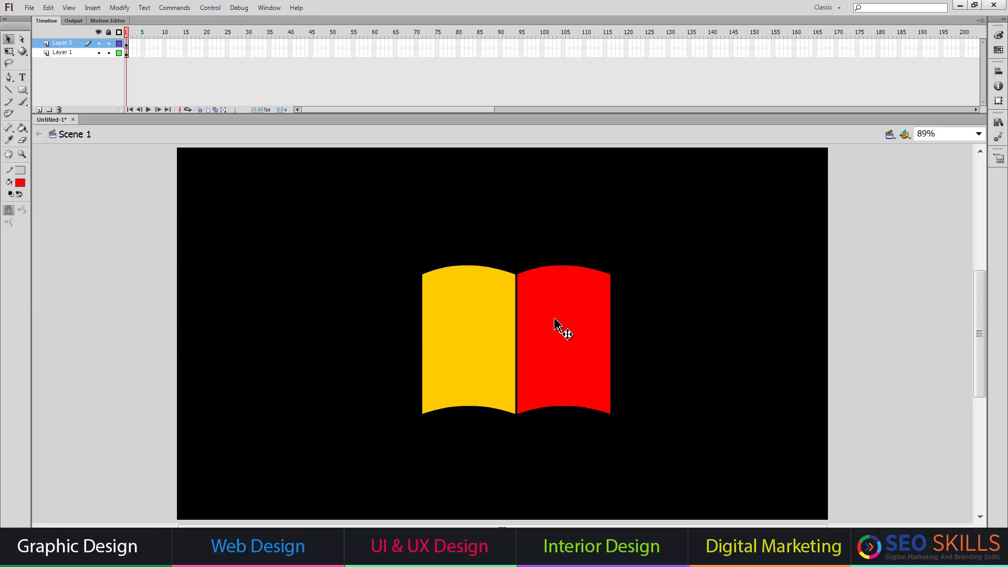
Step: Change the fill type of the red page on Layer 2 from solid colour to bitmap fill
click(567, 309)
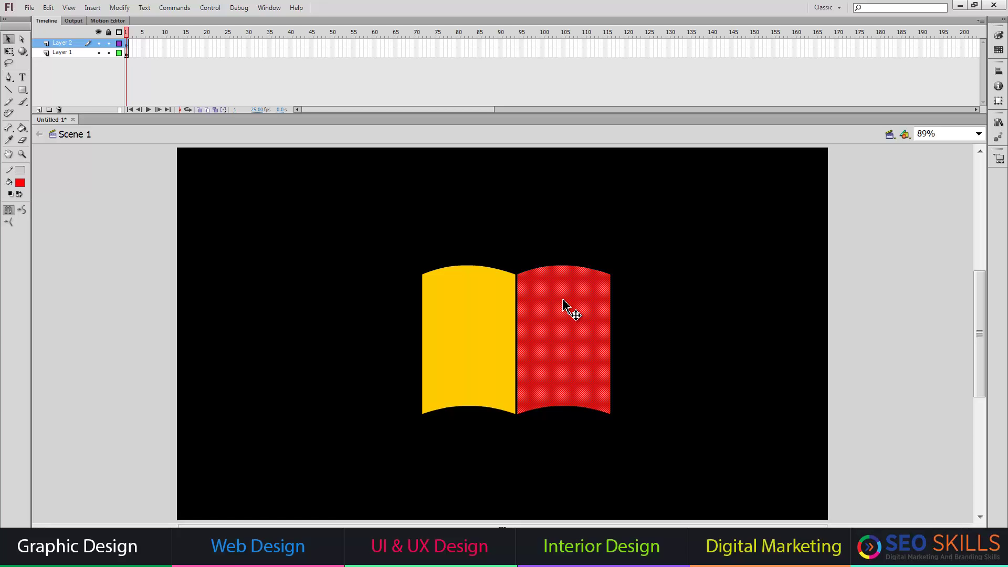
click(270, 8)
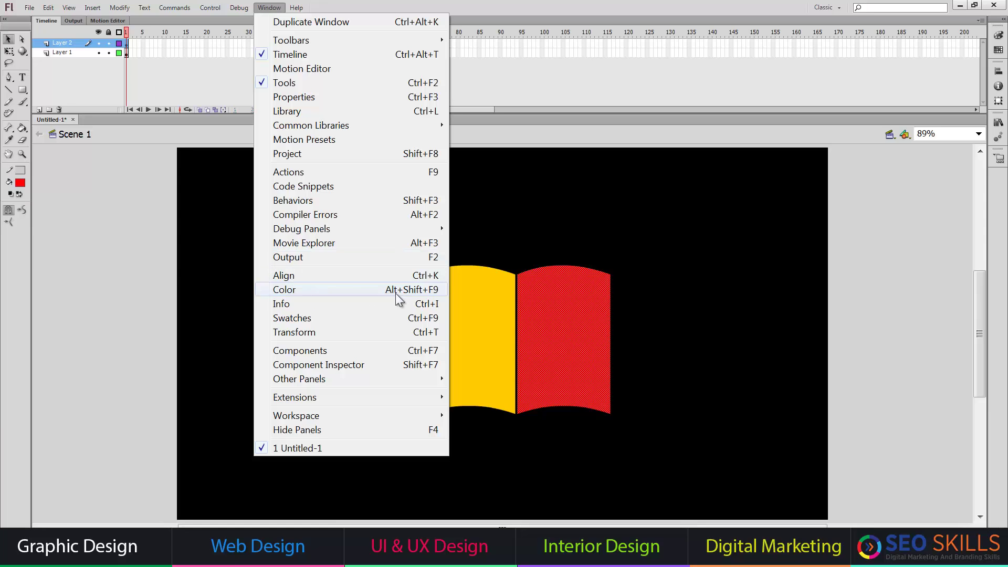
click(614, 245)
click(581, 328)
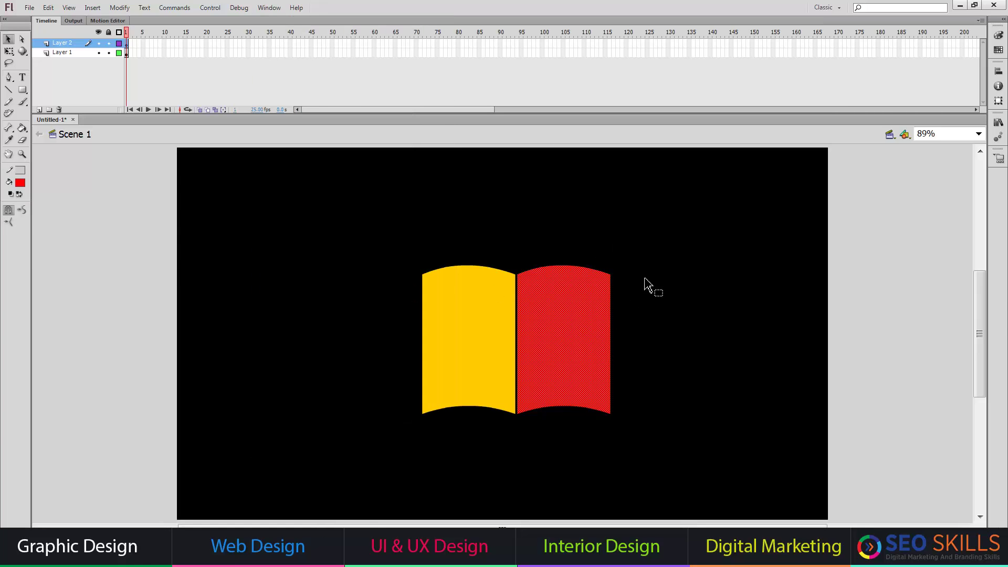
click(998, 35)
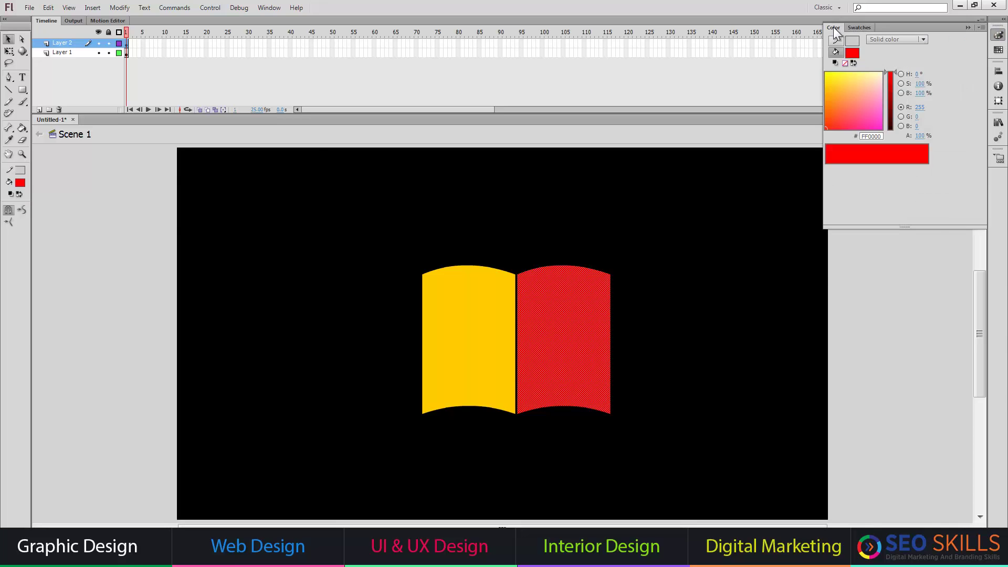
drag(833, 27, 675, 166)
click(729, 178)
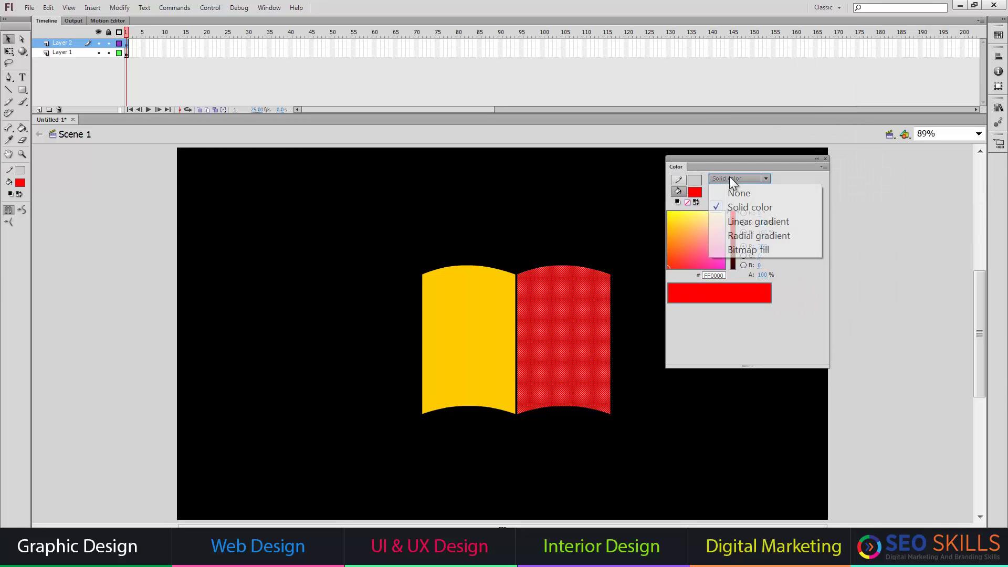
click(742, 251)
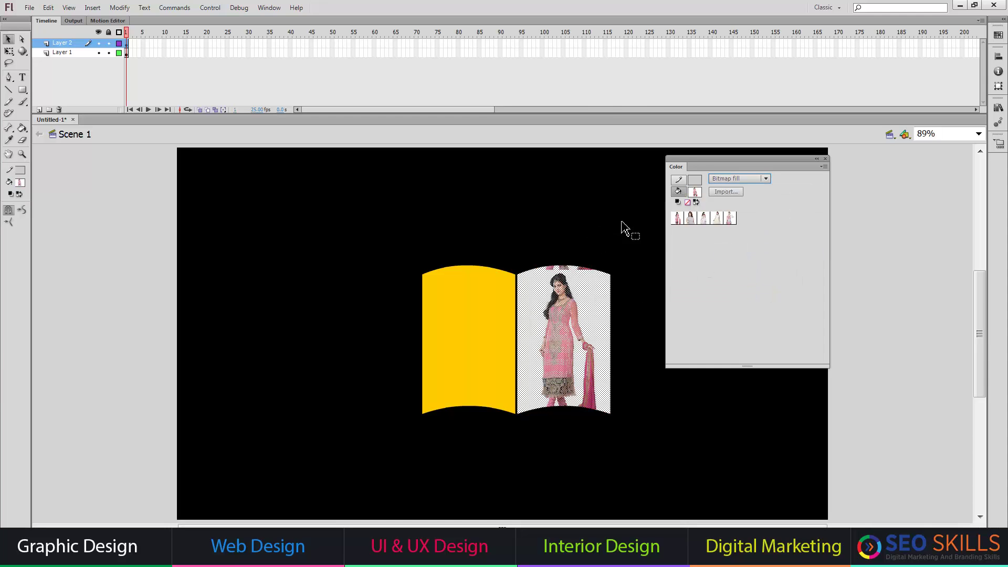
Step: Try the other available bitmaps as the page's fill and return to the pink-dress image
click(690, 218)
click(704, 215)
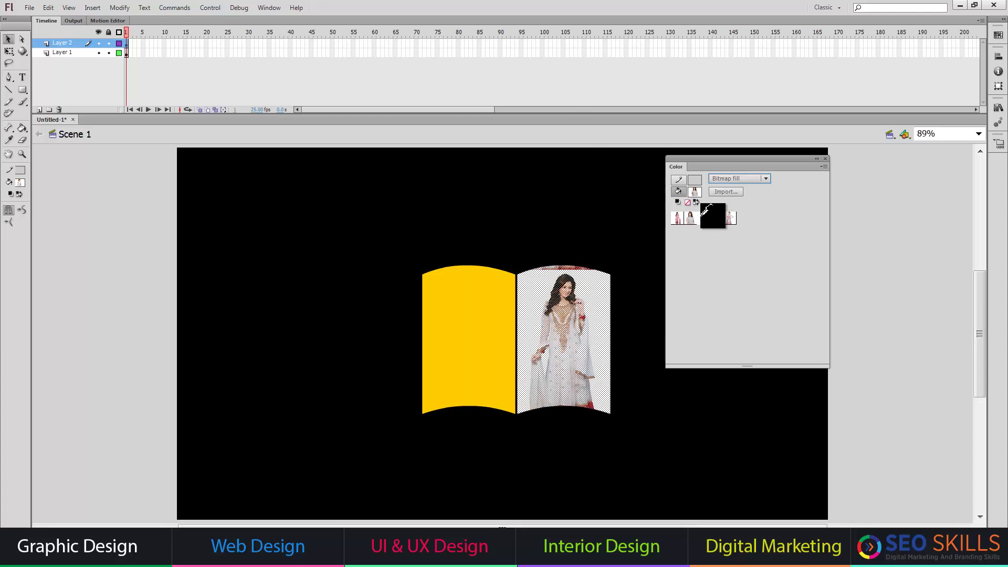
click(717, 215)
click(730, 217)
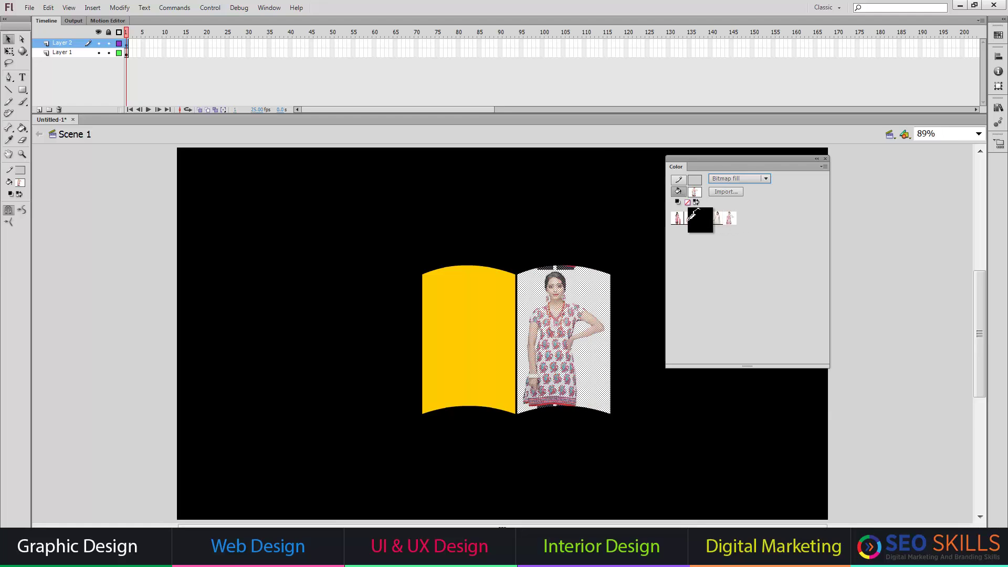
click(678, 217)
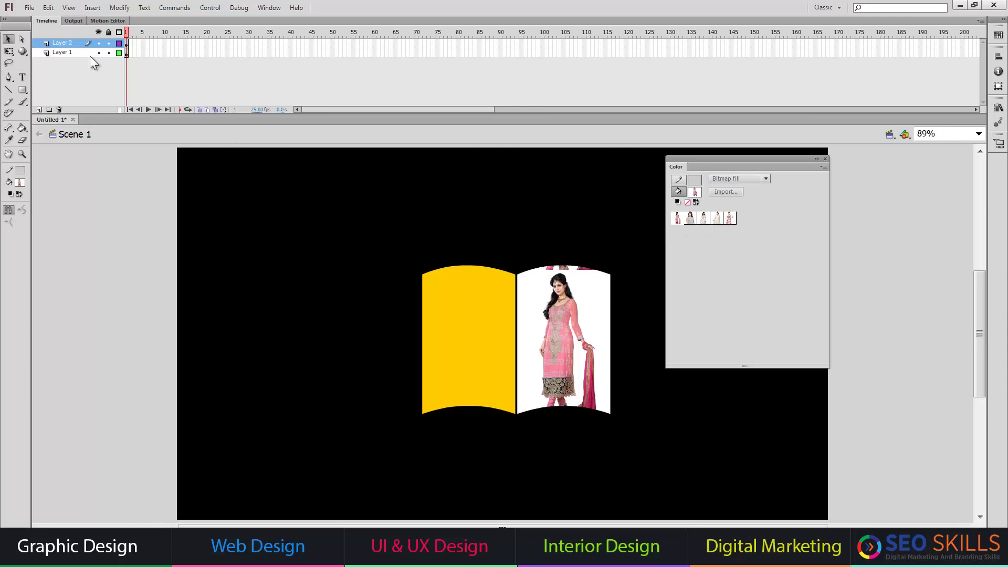
Step: Enlarge the bitmap fill with the Gradient Transform tool so the pink-dress image covers the whole page without tiling
click(12, 52)
click(33, 62)
click(562, 340)
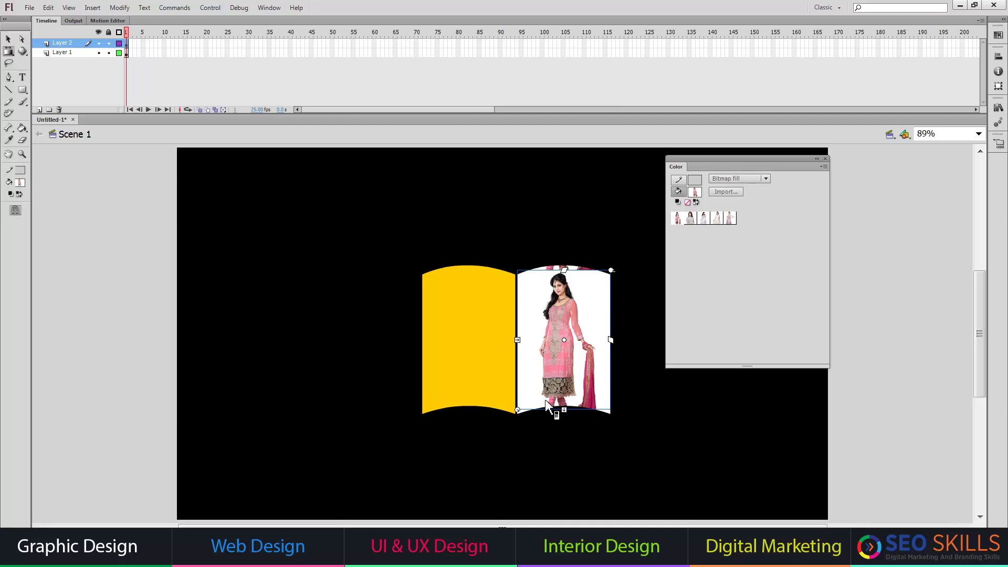
drag(521, 405, 466, 394)
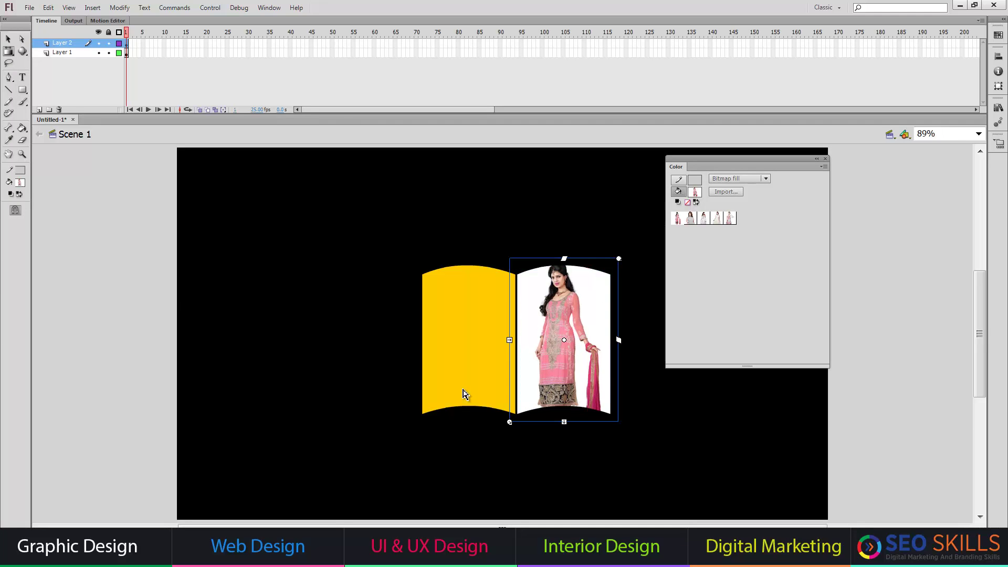
click(624, 204)
click(825, 158)
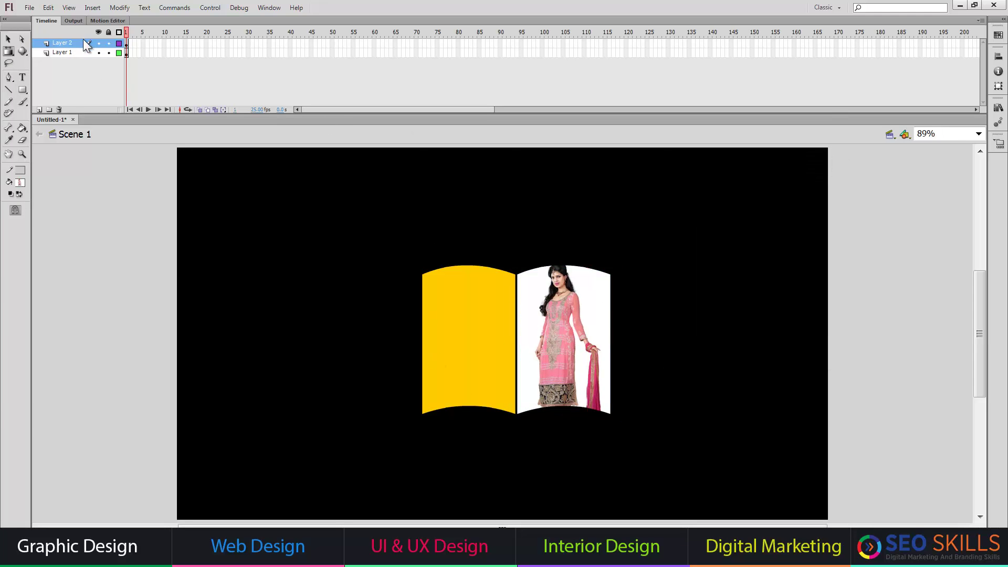
Step: Create a classic tween on Layer 2's first frame and move the page's transformation point to the middle of its spine edge
right_click(127, 44)
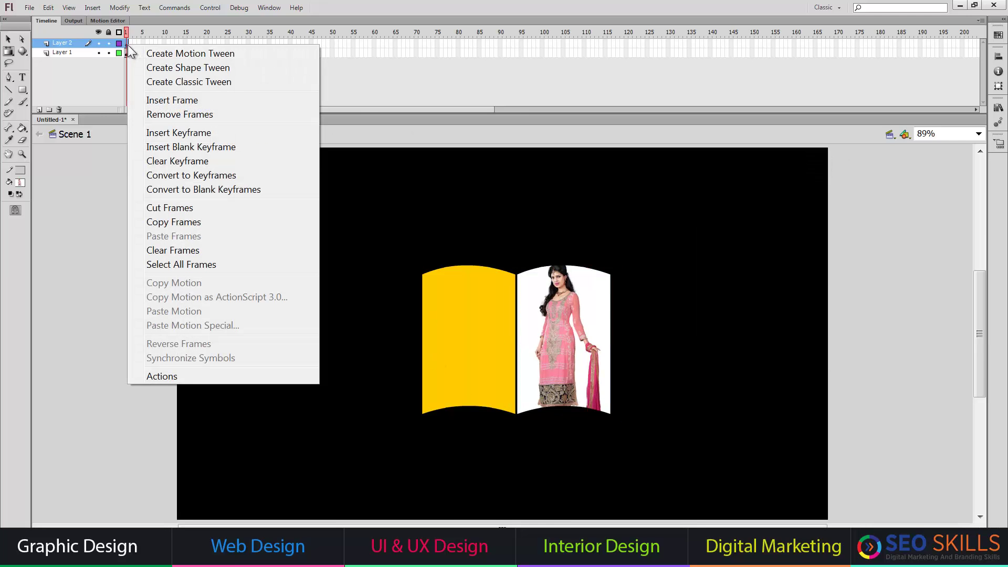
click(167, 81)
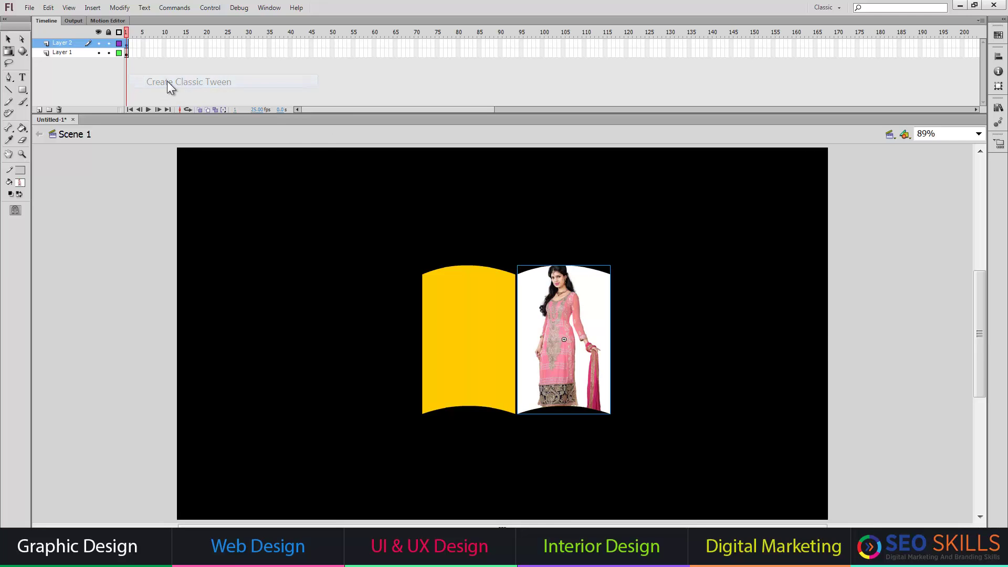
click(9, 54)
click(37, 51)
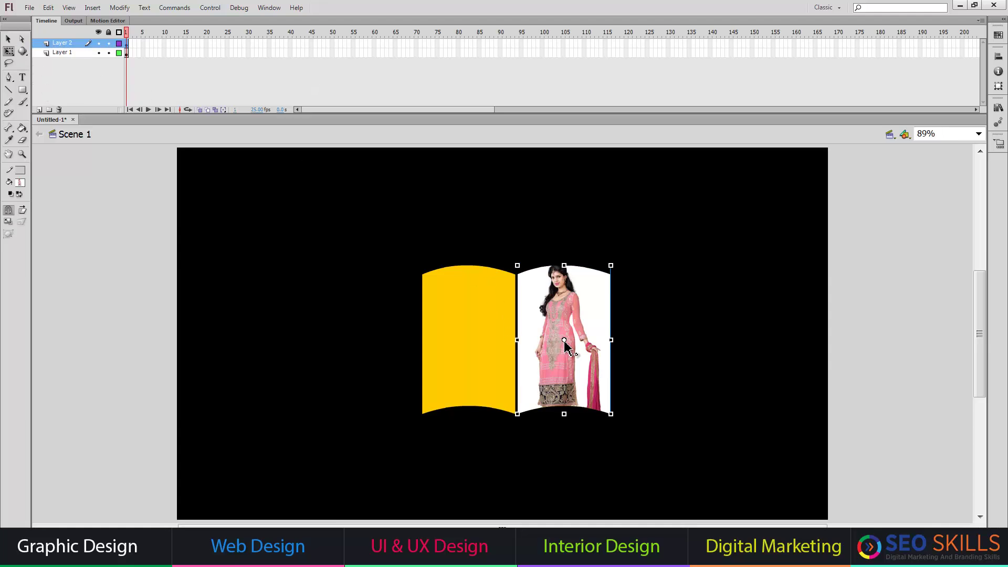
drag(564, 340, 517, 339)
Step: Insert keyframes at frame 30 on both Layer 2 and Layer 1
click(249, 43)
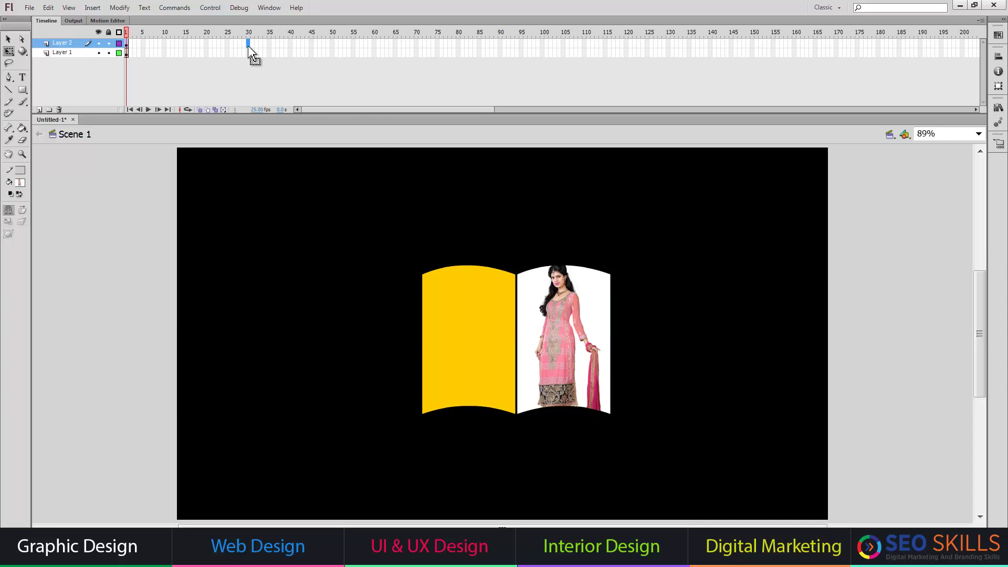
key(F6)
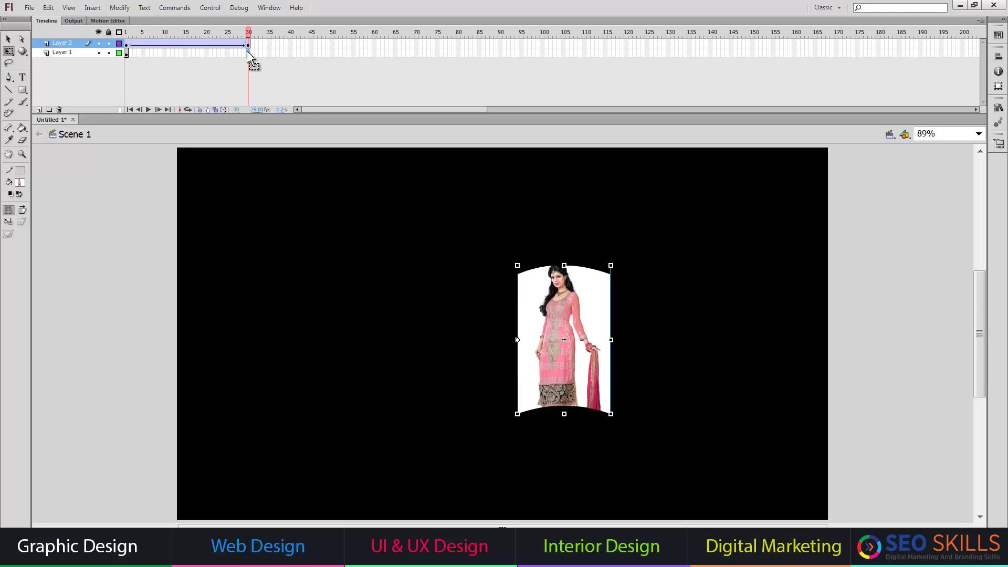
click(248, 52)
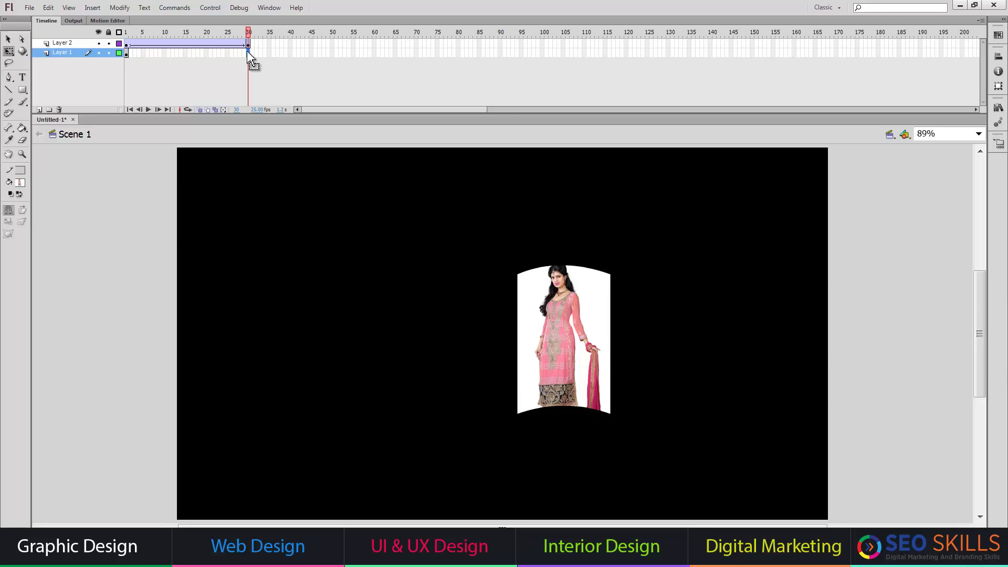
key(F5)
Step: Set the ease of Layer 2's classic tween to 100 from frame 1 and play the timeline to preview it
click(126, 44)
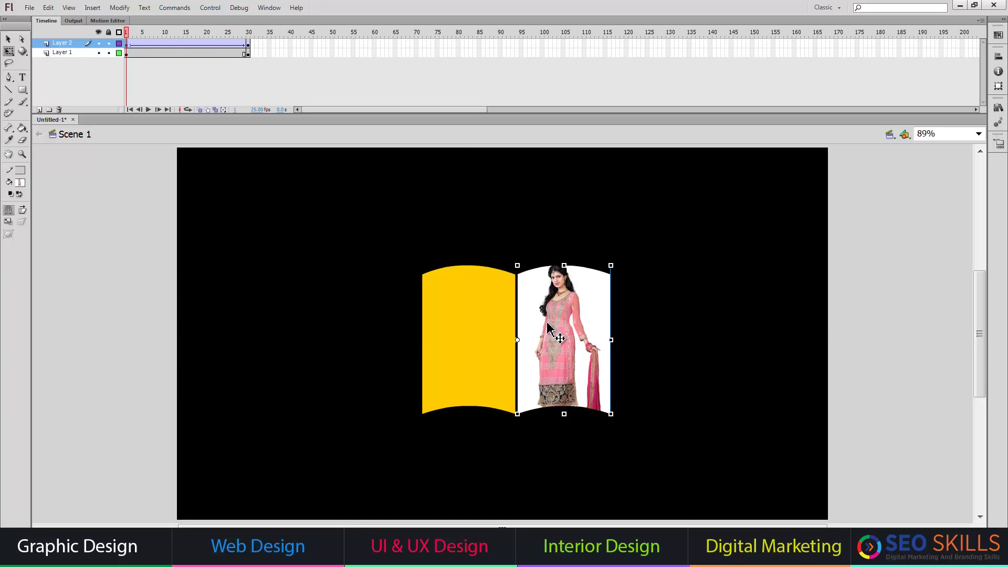
key(ctrl+F3)
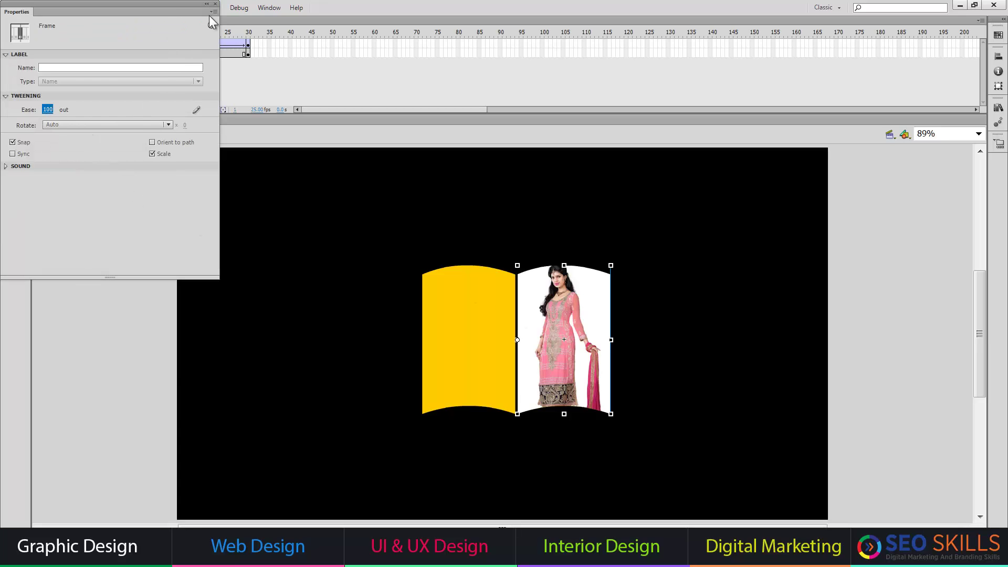
click(214, 3)
key(Return)
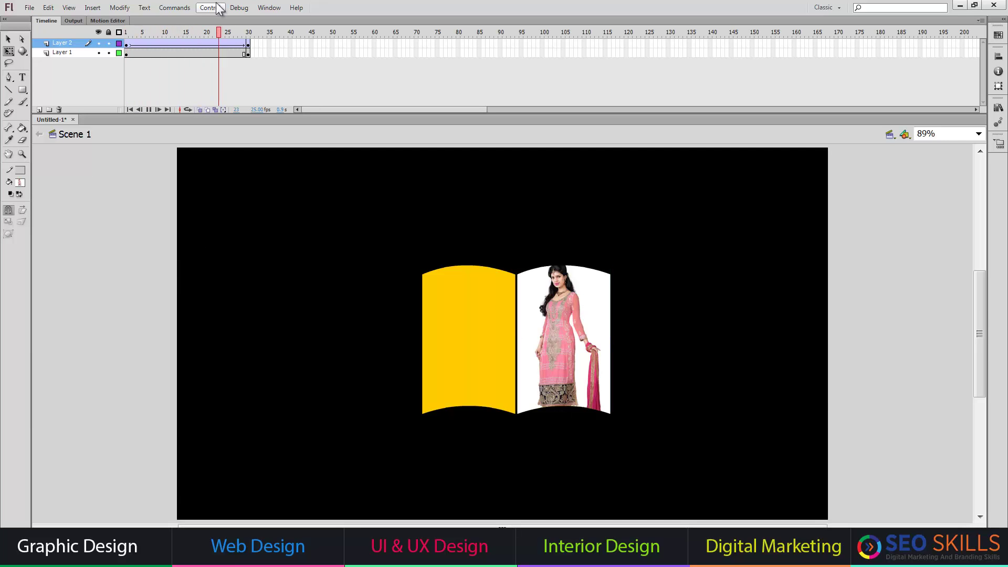
click(573, 284)
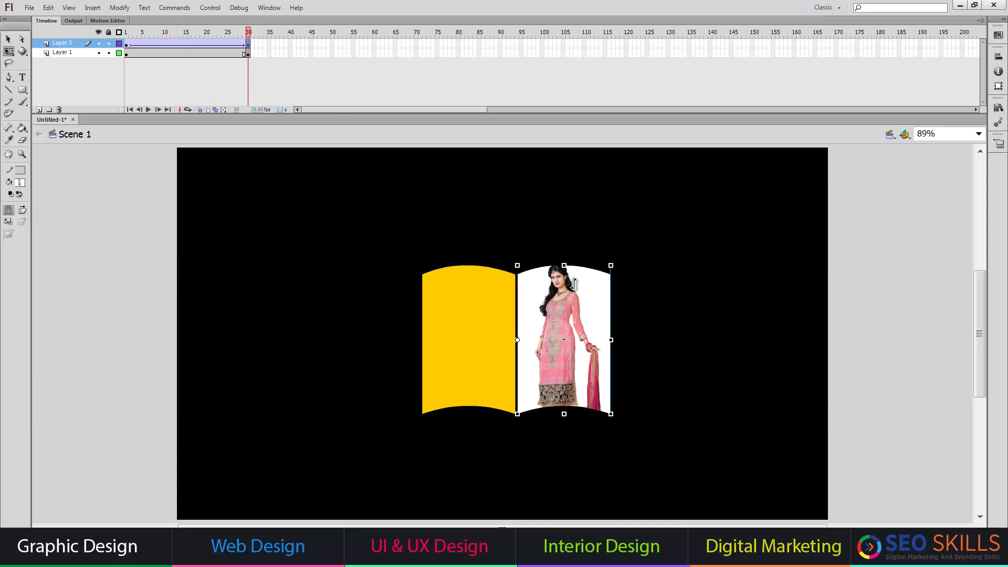
Step: Flip the pink-dress page across the spine onto the opposite page at frame 30 with a slight upward skew, and play the animation
drag(594, 336, 425, 335)
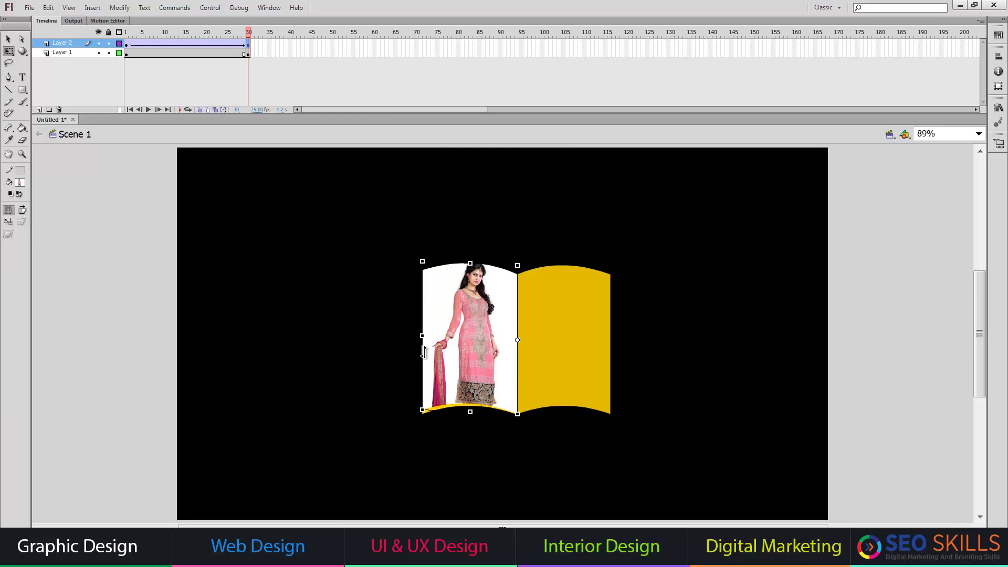
key(Return)
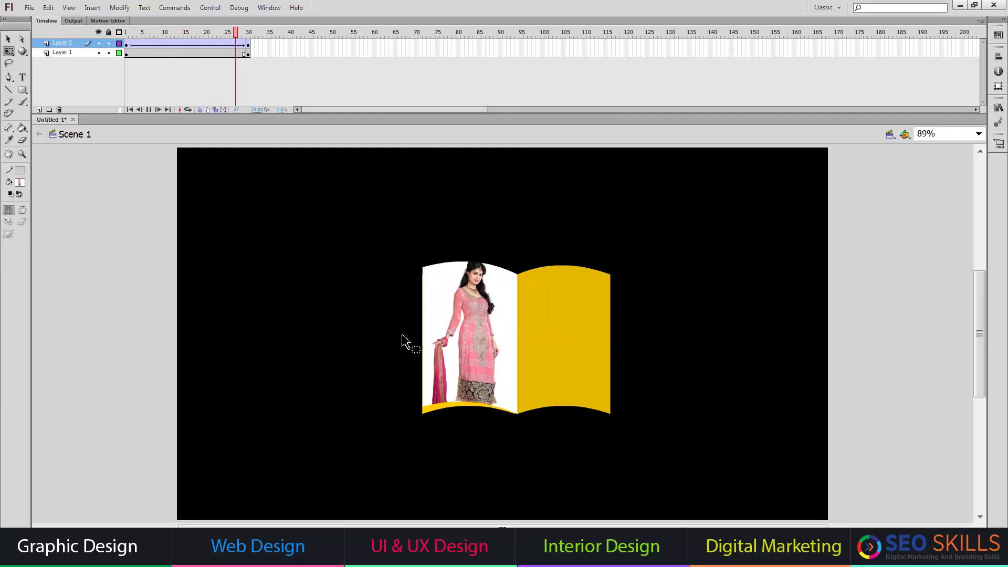
Step: Check the ease of Layer 2's classic tween at frame 1, replay the timeline and test the movie
click(127, 43)
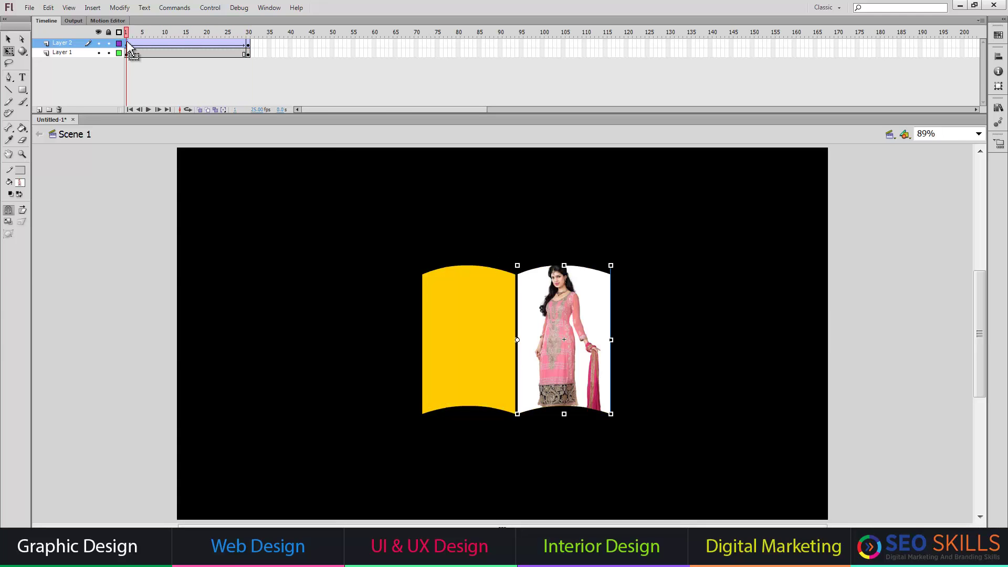
key(ctrl+F3)
click(48, 109)
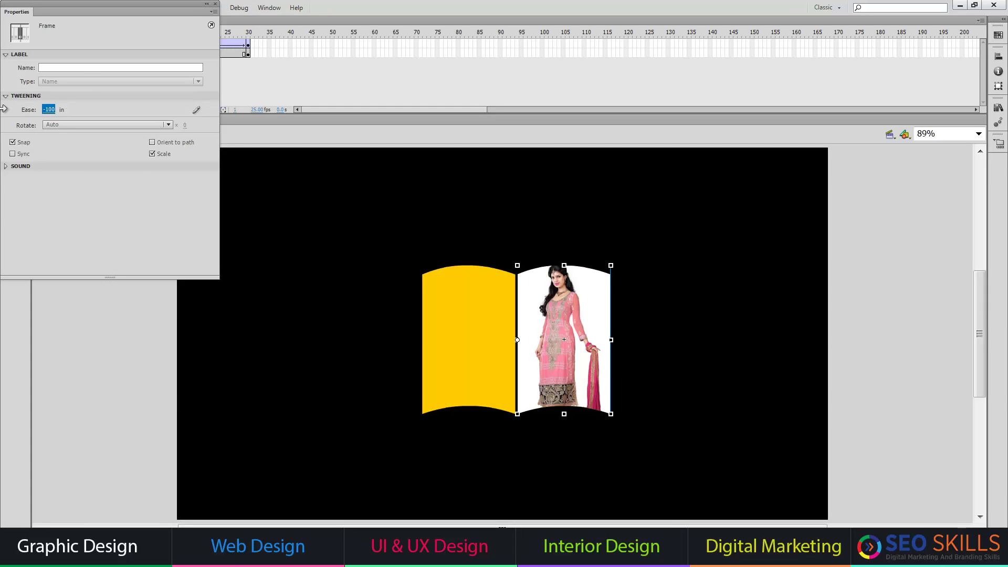
click(215, 4)
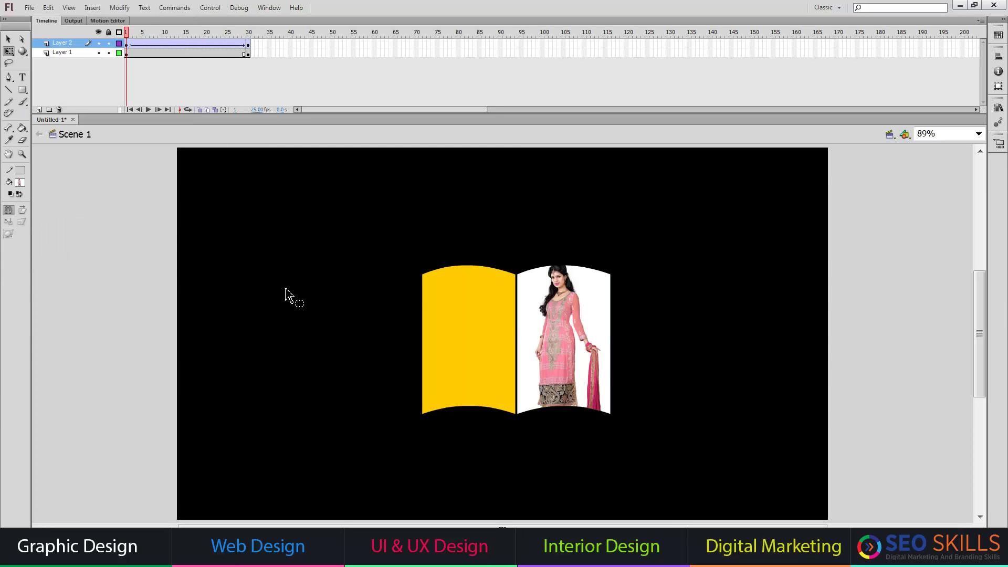
key(Return)
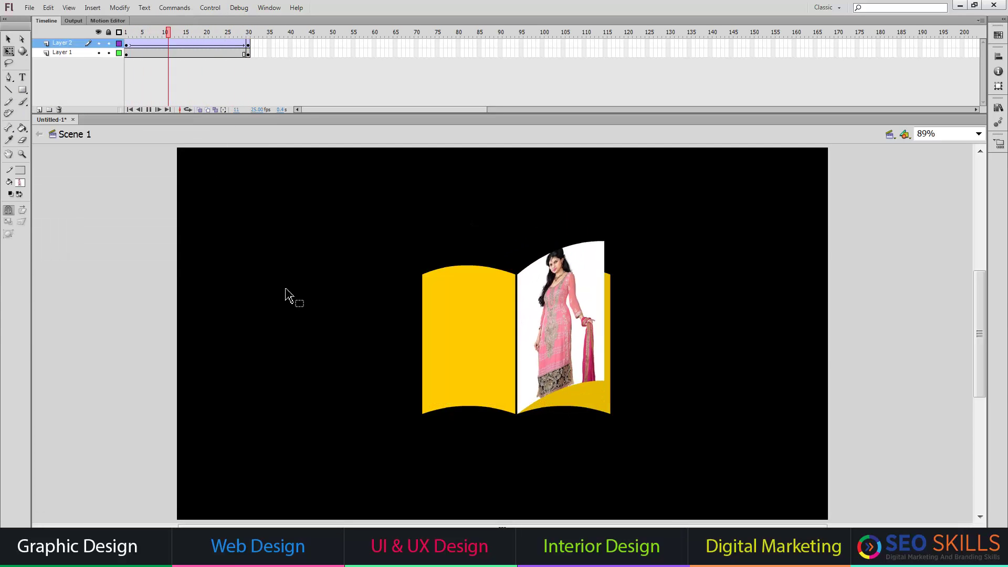
key(ctrl+Return)
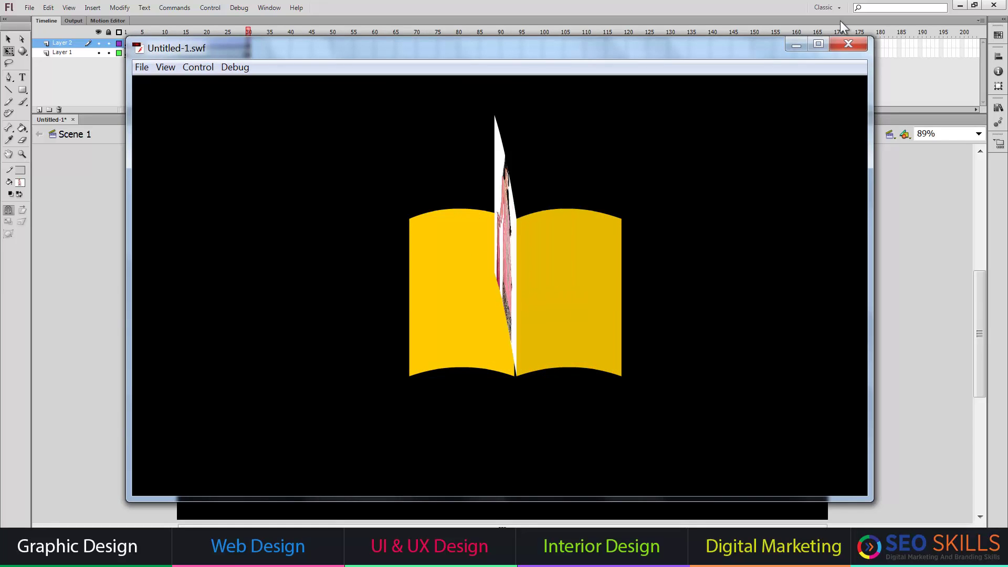
click(850, 44)
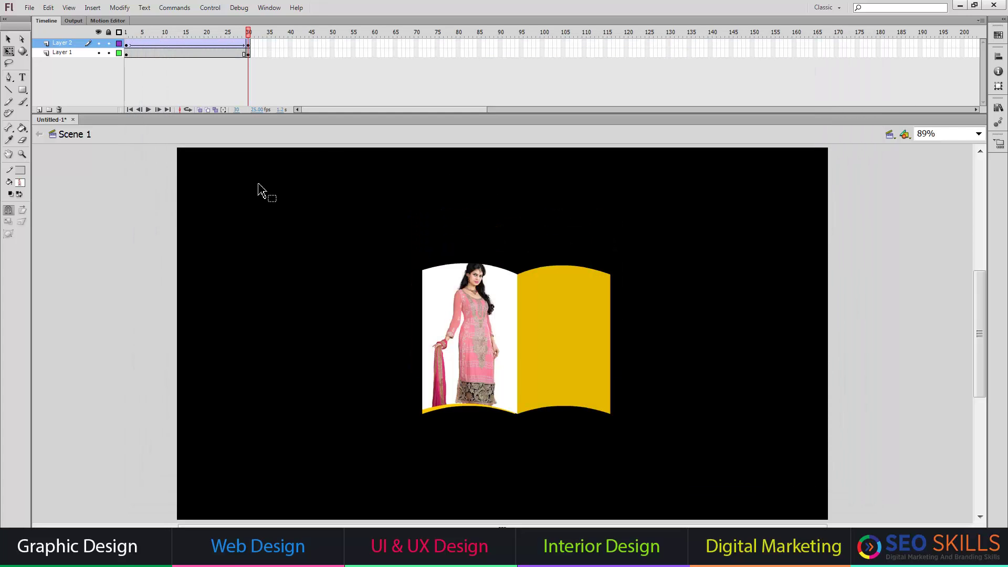
Step: Add a new layer above Layer 2 with a keyframe at frame 30 and paste the copied yellow page in place
click(39, 110)
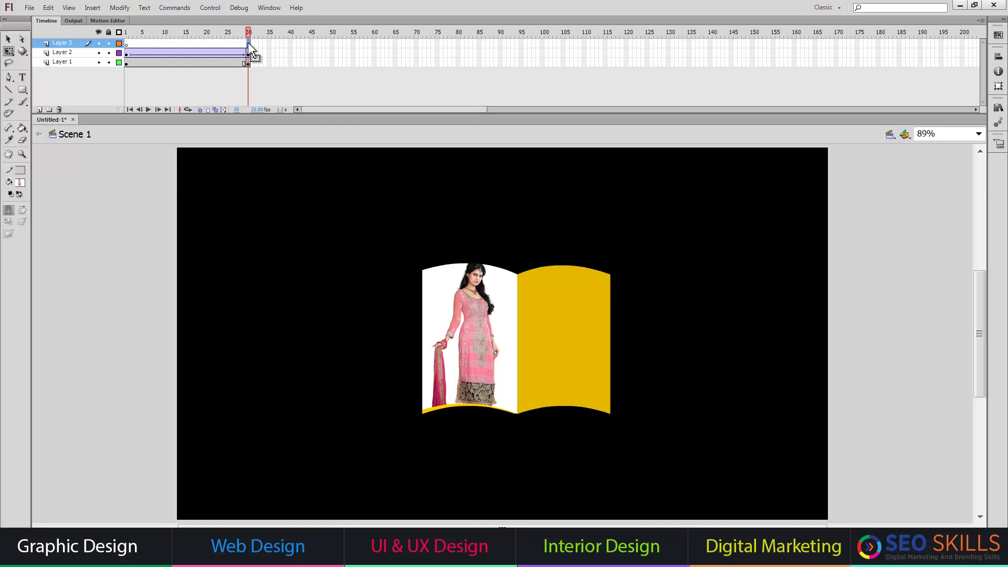
key(F5)
right_click(275, 203)
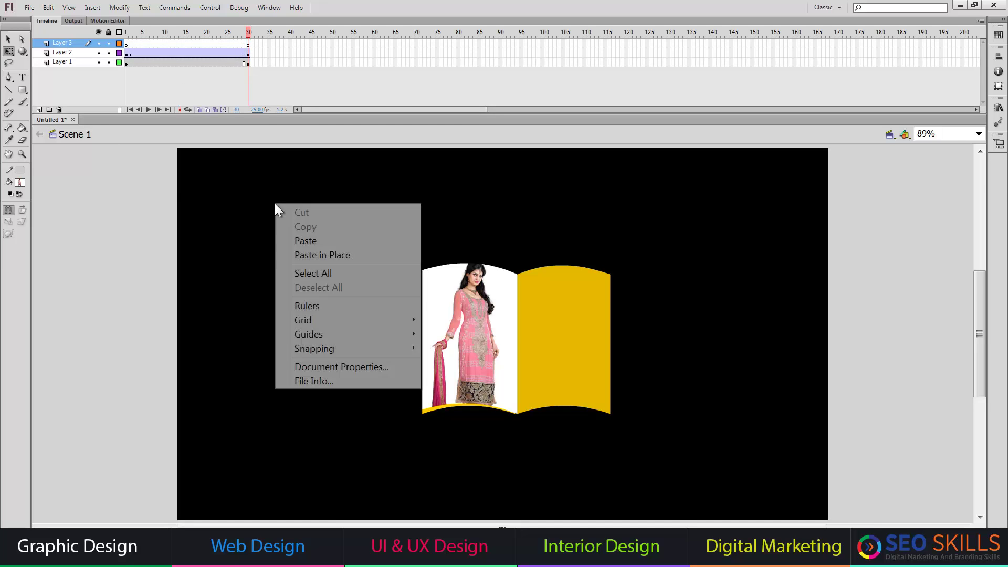
click(307, 254)
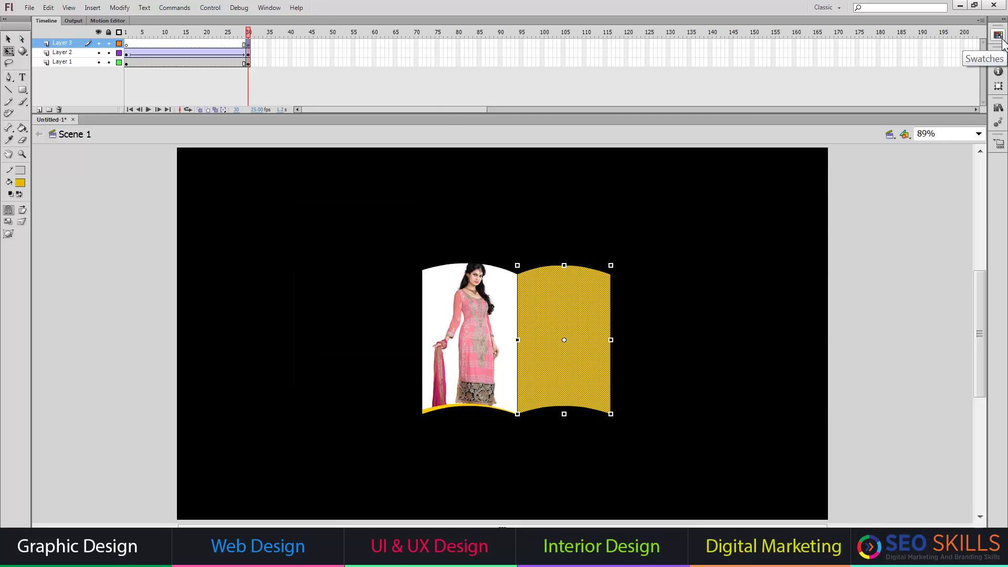
Step: Fill the pasted page with the grey polo shirt image as a bitmap fill
click(269, 7)
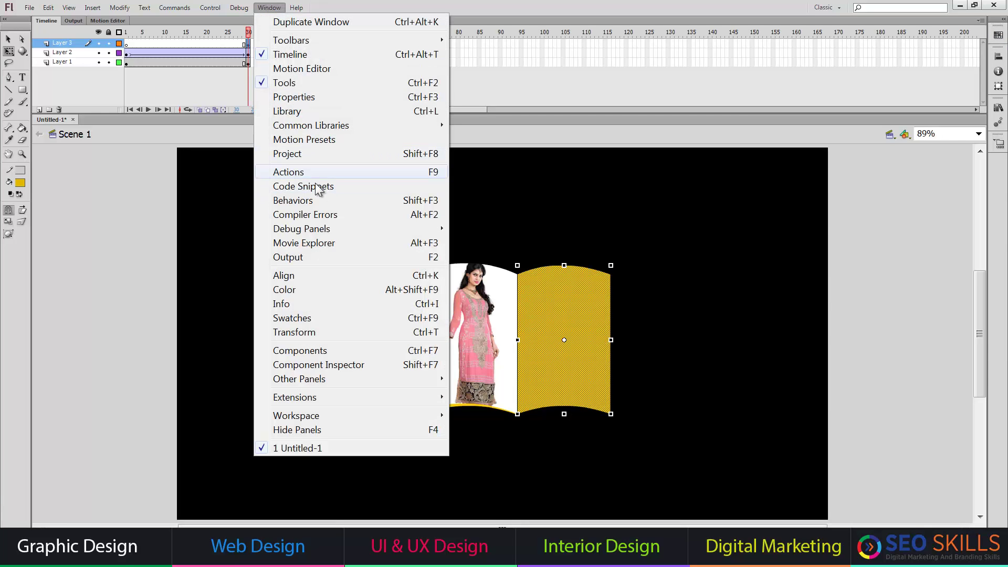
click(295, 289)
click(732, 178)
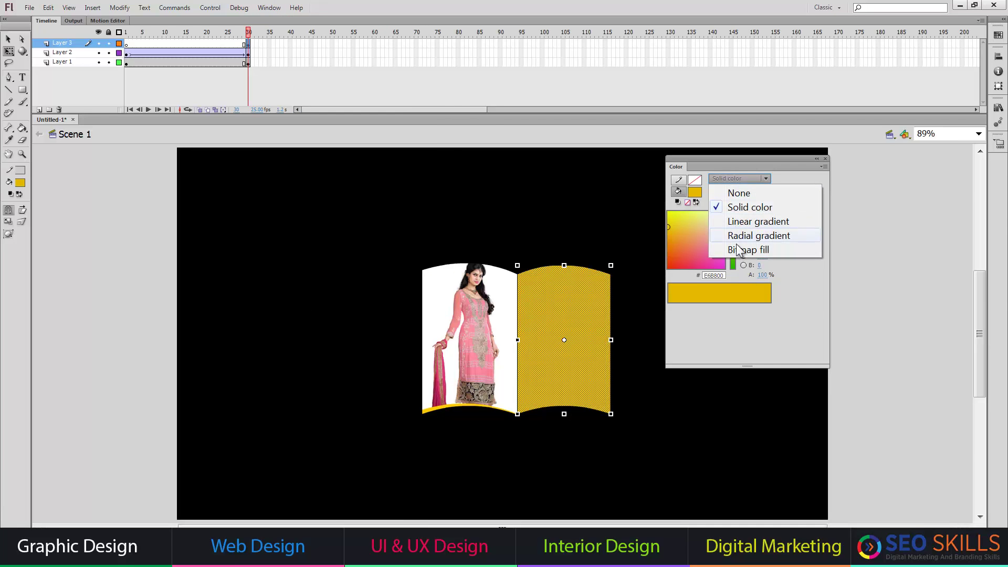
click(739, 249)
click(690, 218)
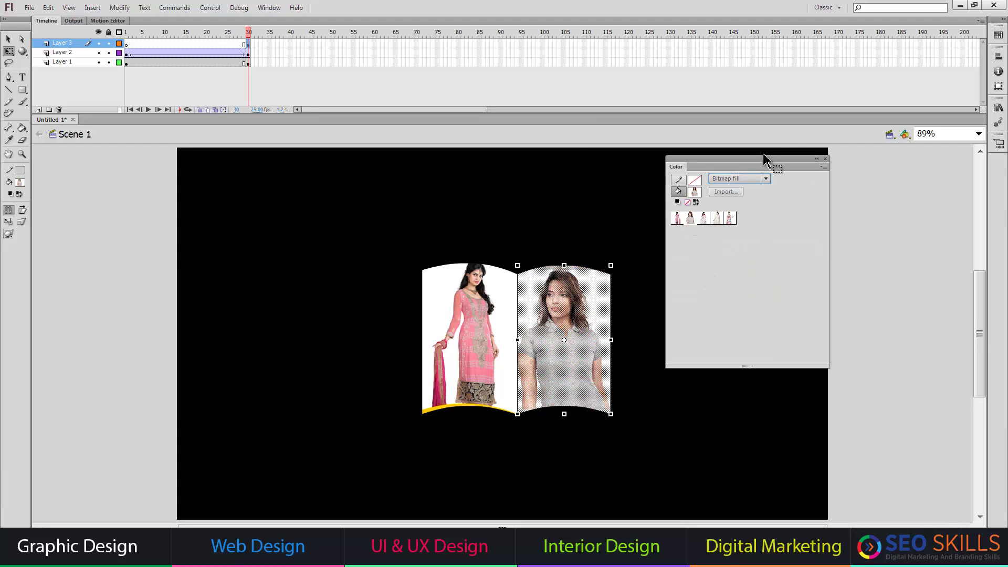
drag(764, 158, 819, 155)
click(826, 159)
click(710, 229)
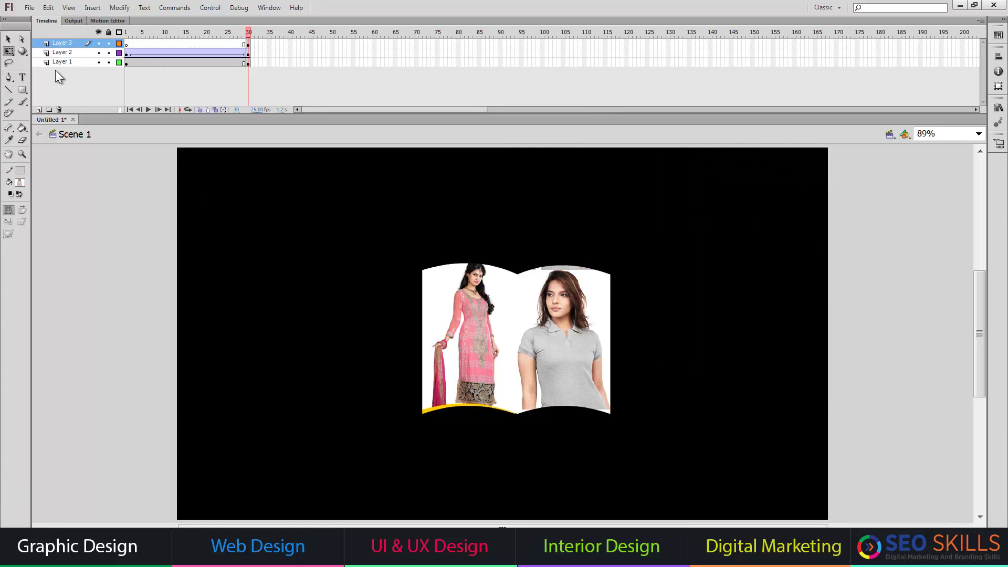
Step: Enlarge the page's bitmap fill with the Gradient Transform tool so the grey polo image covers the whole page without tiling
click(578, 308)
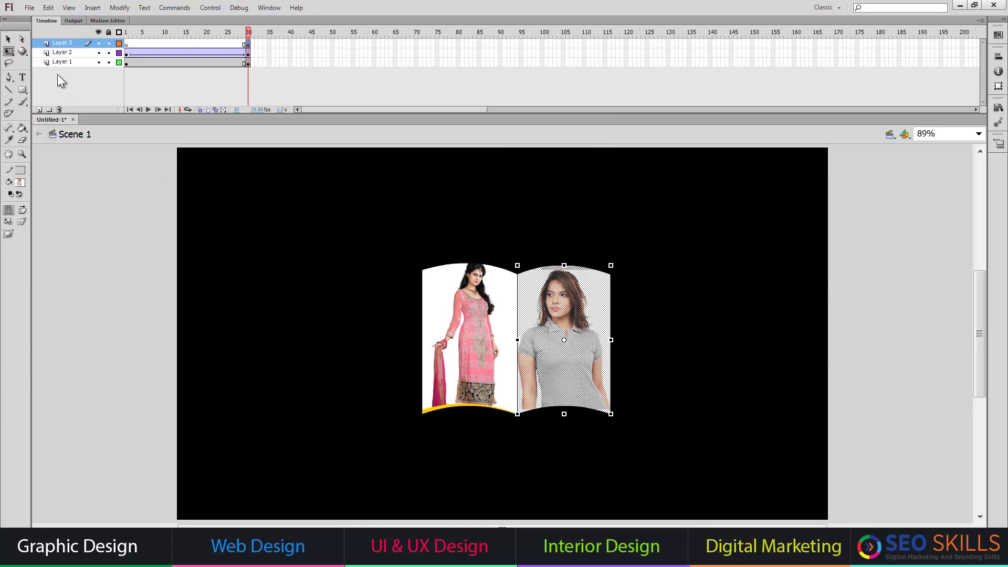
click(10, 52)
click(33, 63)
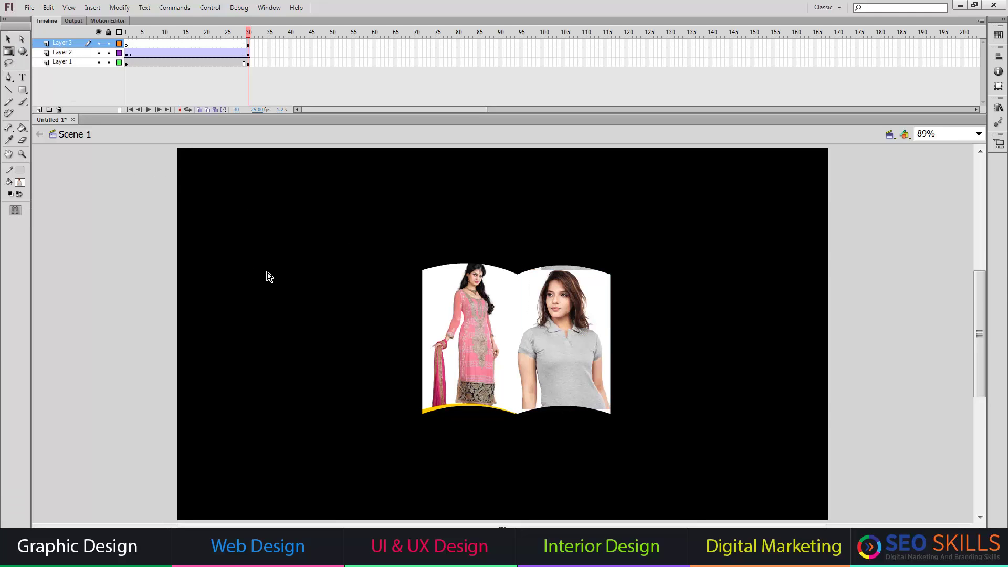
click(576, 360)
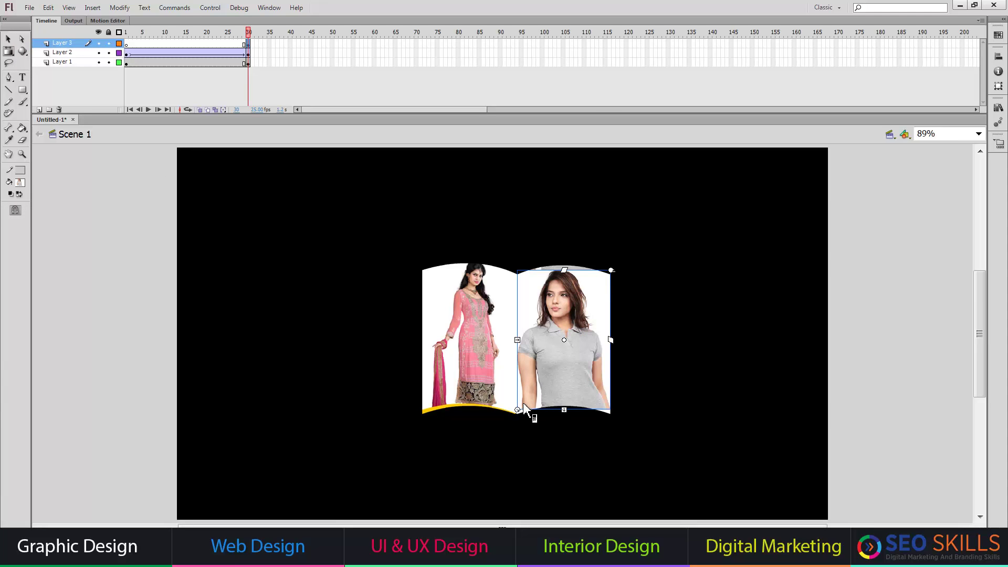
drag(519, 405, 511, 419)
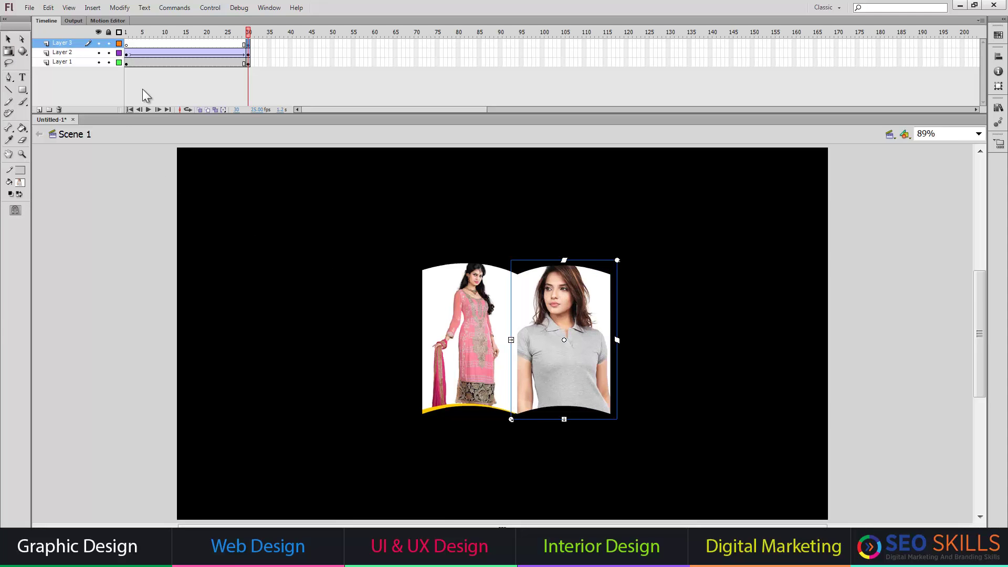
Step: Create a classic tween on Layer 3's frame 30 and move the page's transformation point to the middle of its spine edge
right_click(251, 51)
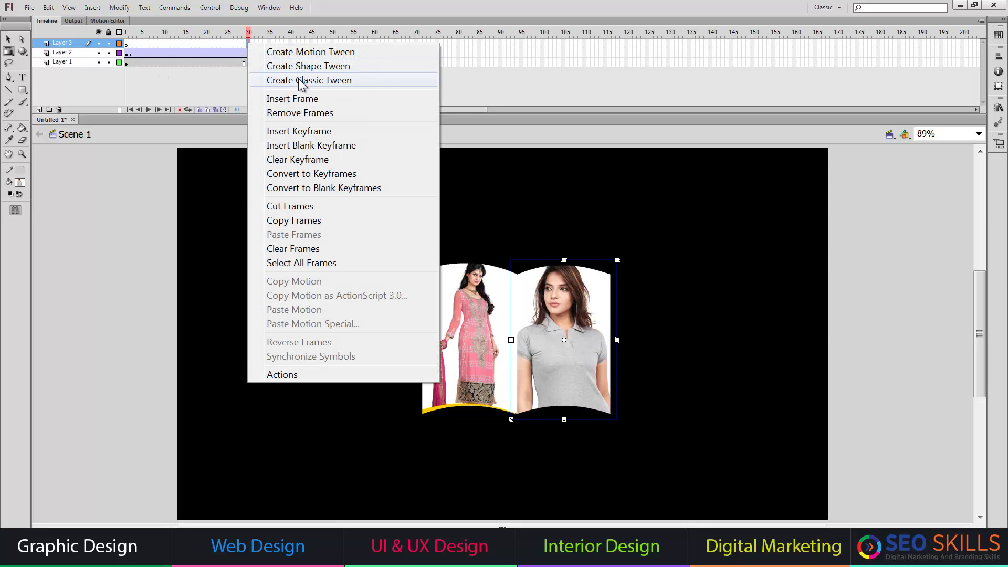
click(298, 79)
click(9, 51)
click(48, 51)
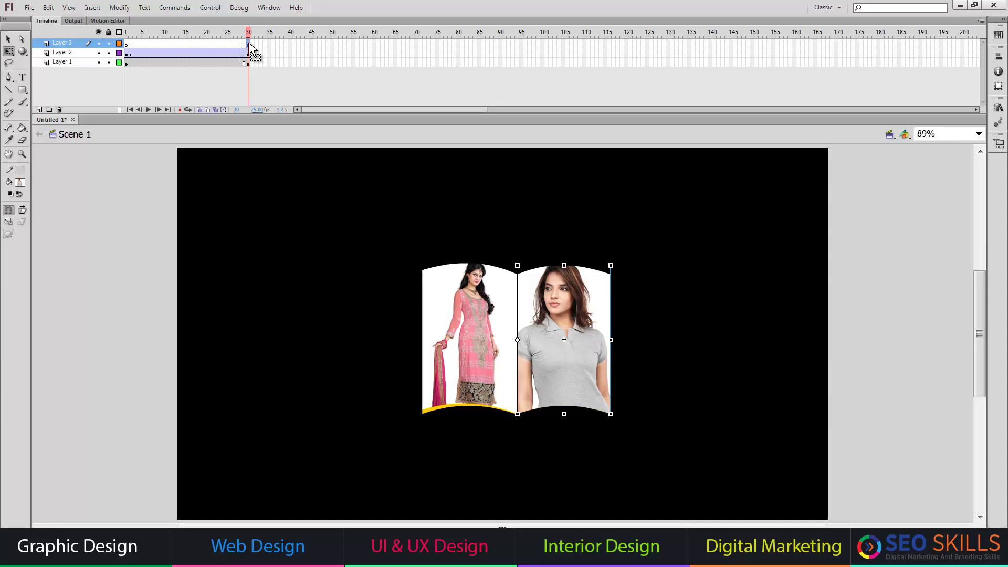
Step: Insert a keyframe at frame 60 on Layer 3 and flip the grey polo page partway across the spine
click(375, 44)
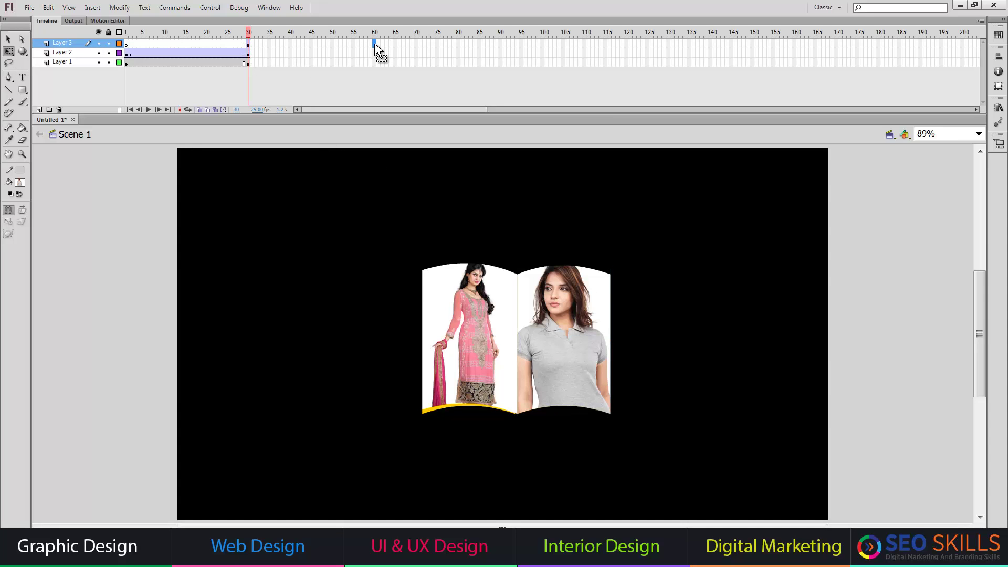
key(F6)
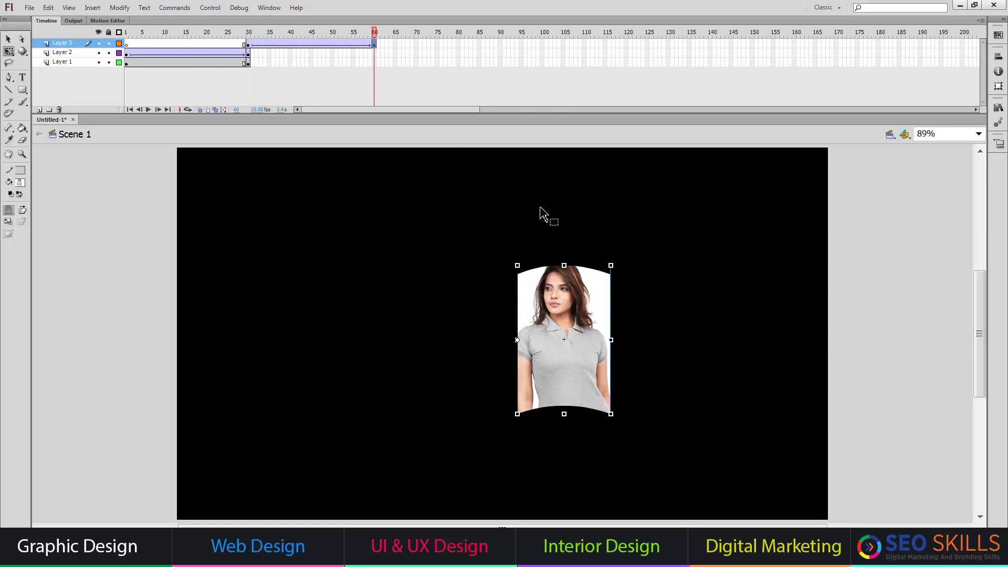
drag(609, 340, 458, 342)
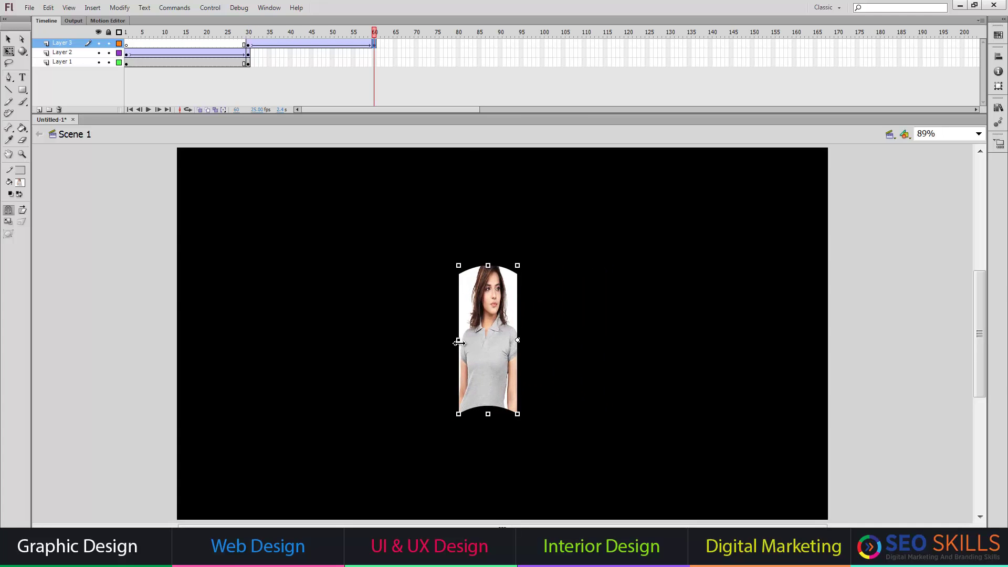
Step: Insert keyframes at frame 60 on both Layer 2 and Layer 1
click(373, 53)
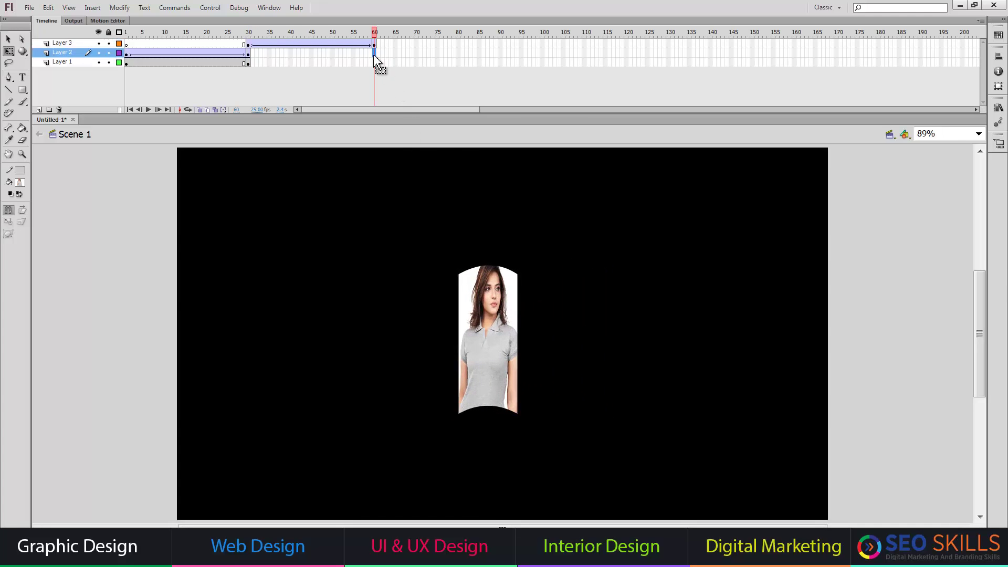
key(F6)
click(374, 63)
key(F6)
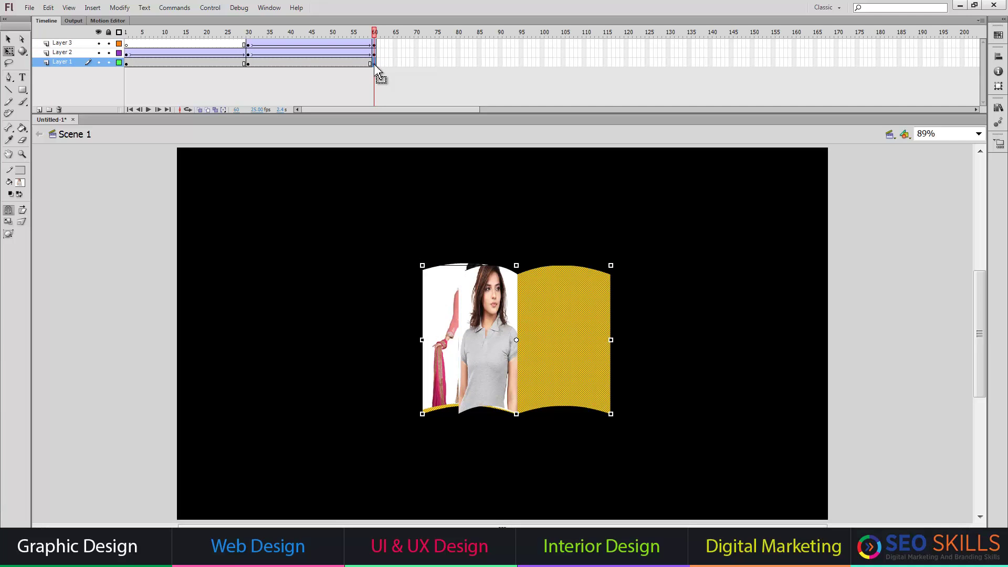
Step: Widen the flipped grey polo page at frame 60 to cover the opposite page and skew it slightly upward
click(374, 44)
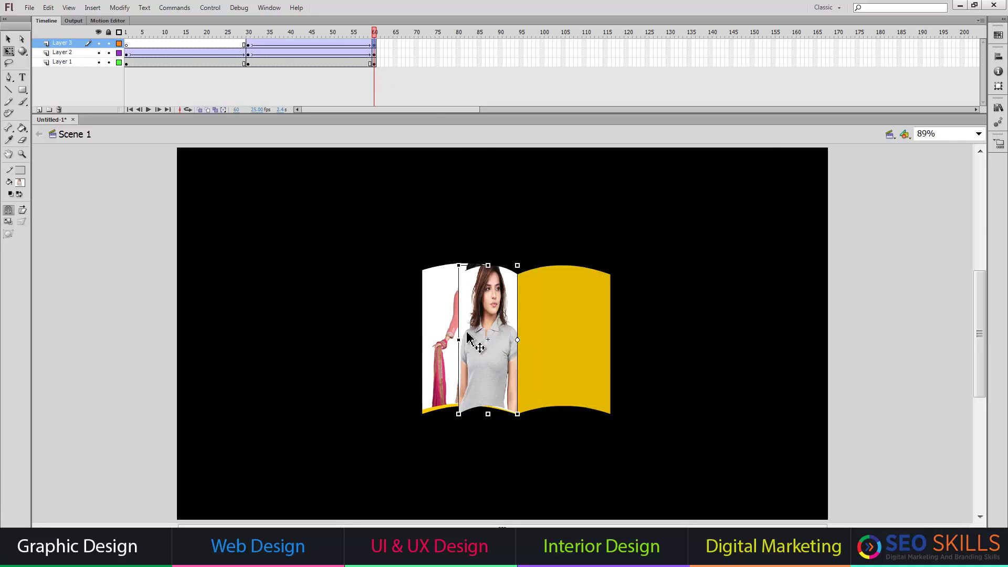
drag(458, 340, 424, 351)
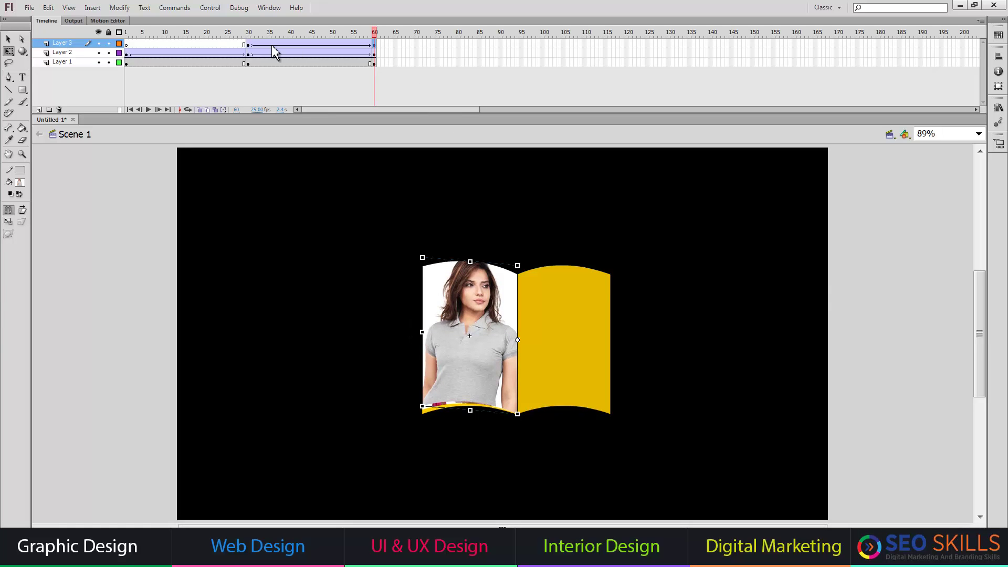
Step: Set the ease of Layer 3's classic tween at frame 30 to -100 and play the animation from frame 1
click(250, 52)
key(ctrl+F3)
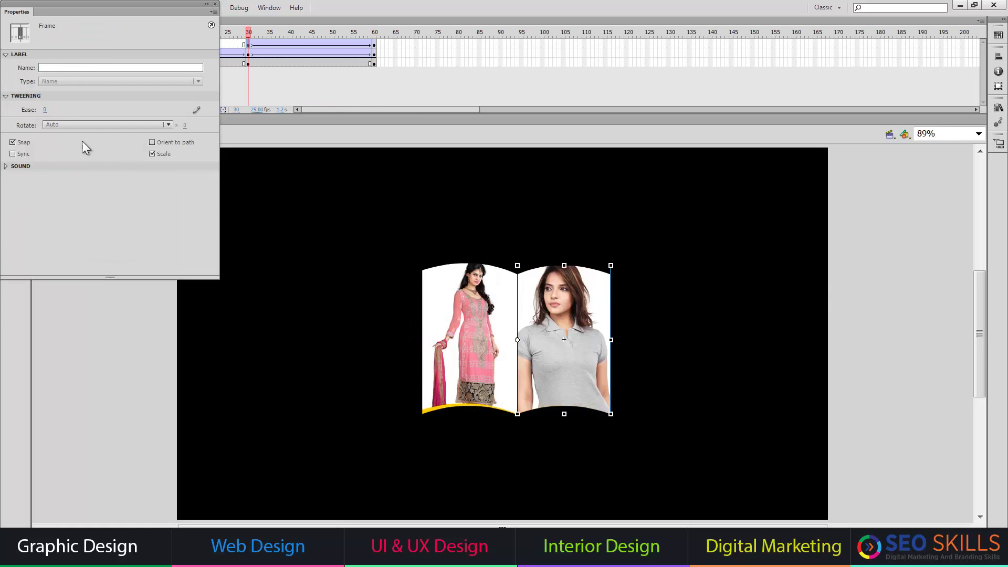
drag(72, 7, 674, 153)
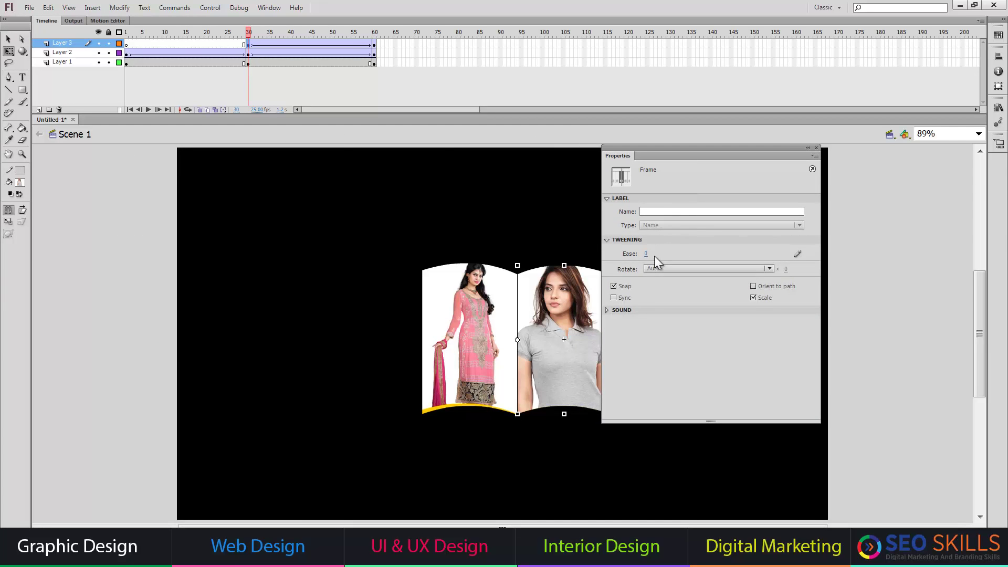
text(-100)
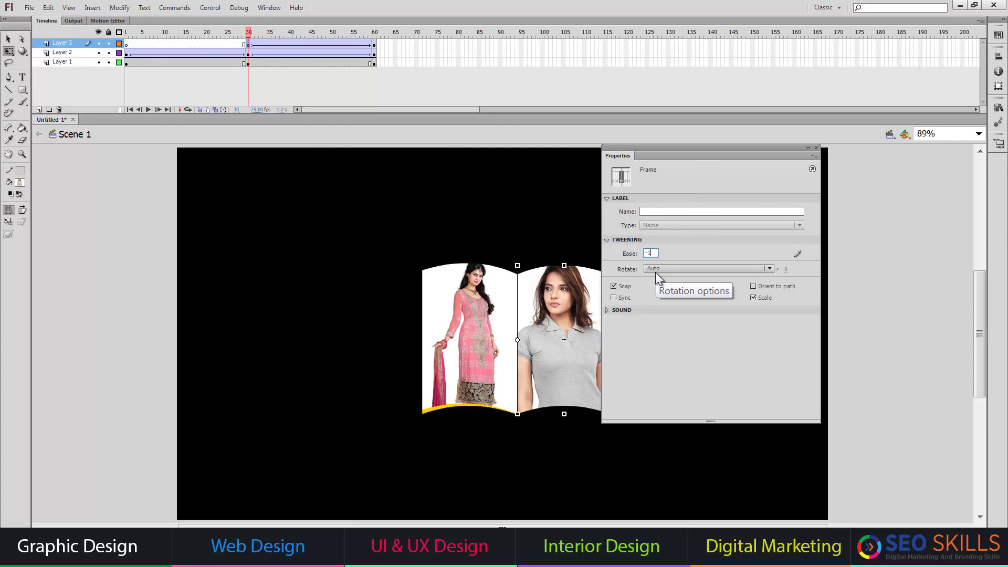
click(817, 148)
click(127, 54)
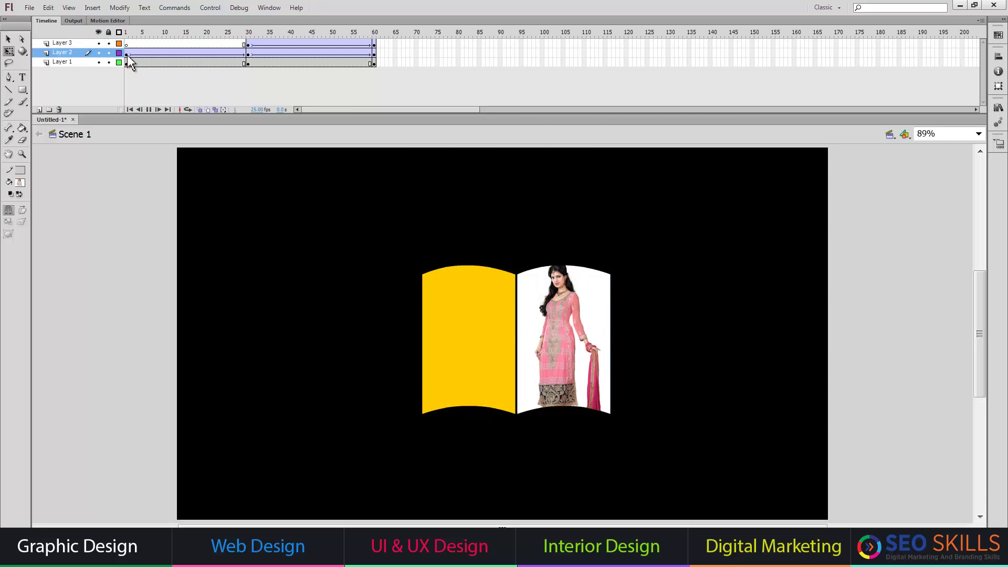
key(Return)
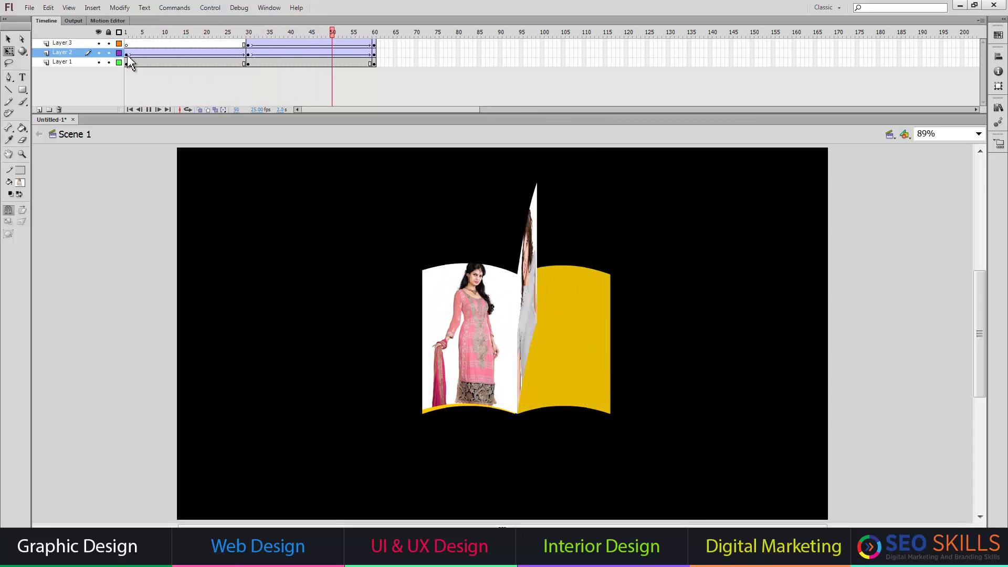
Step: Add a layer above Layer 3, insert a keyframe at its frame 60 and paste the copied yellow page in place
click(65, 43)
click(39, 109)
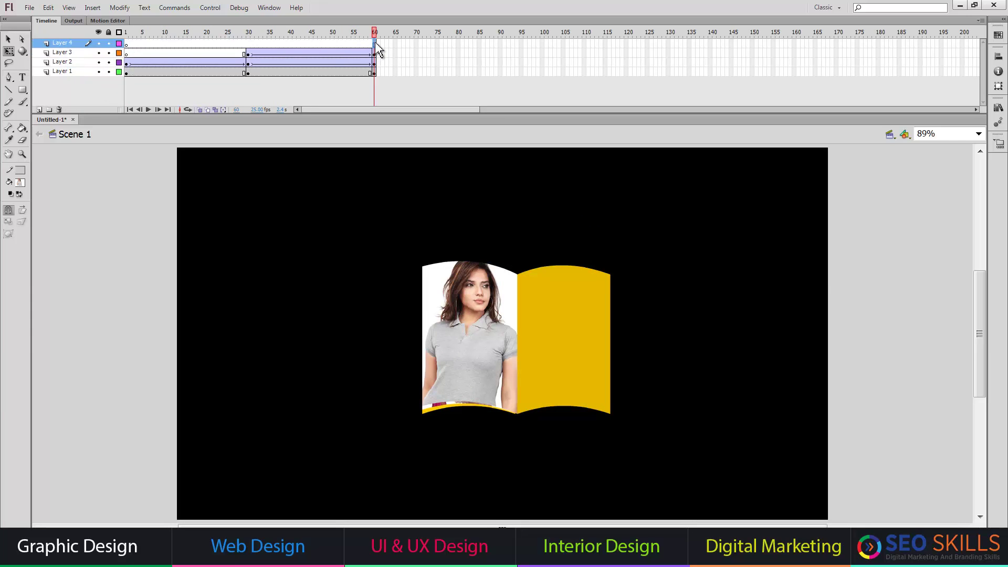
right_click(351, 232)
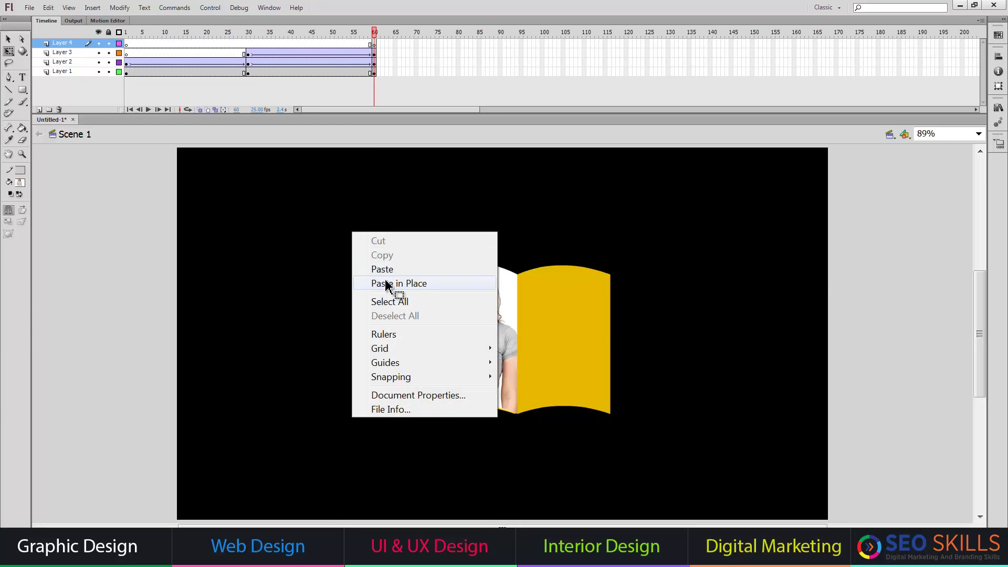
click(386, 280)
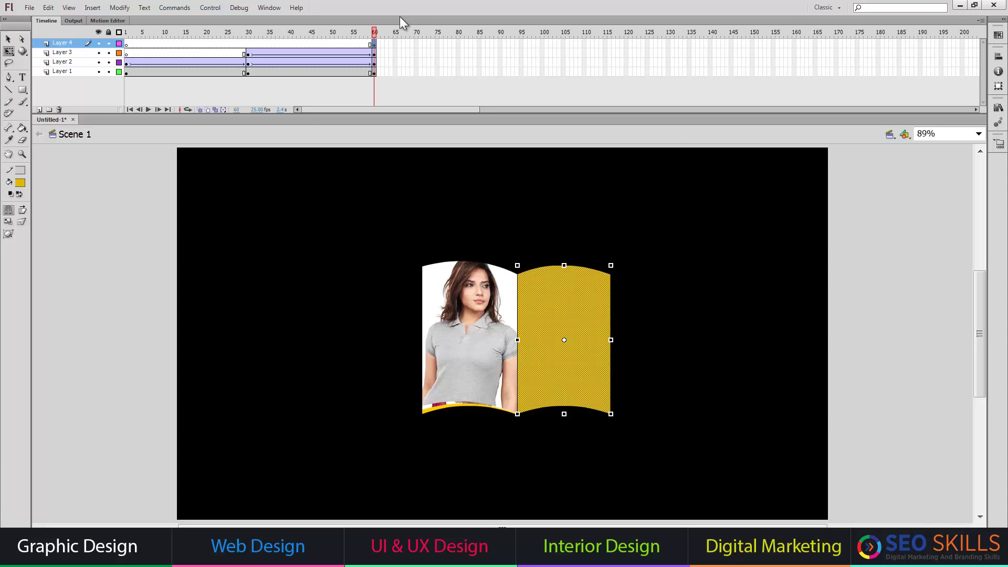
Step: Change the pasted page's solid fill to a bitmap fill using the picture of the woman in the white embroidered dress
click(278, 8)
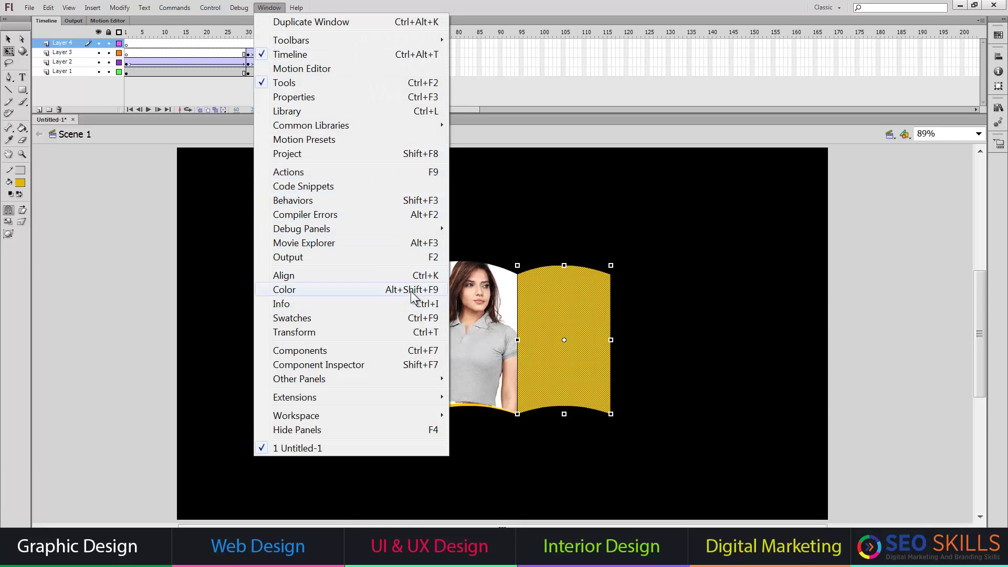
click(291, 289)
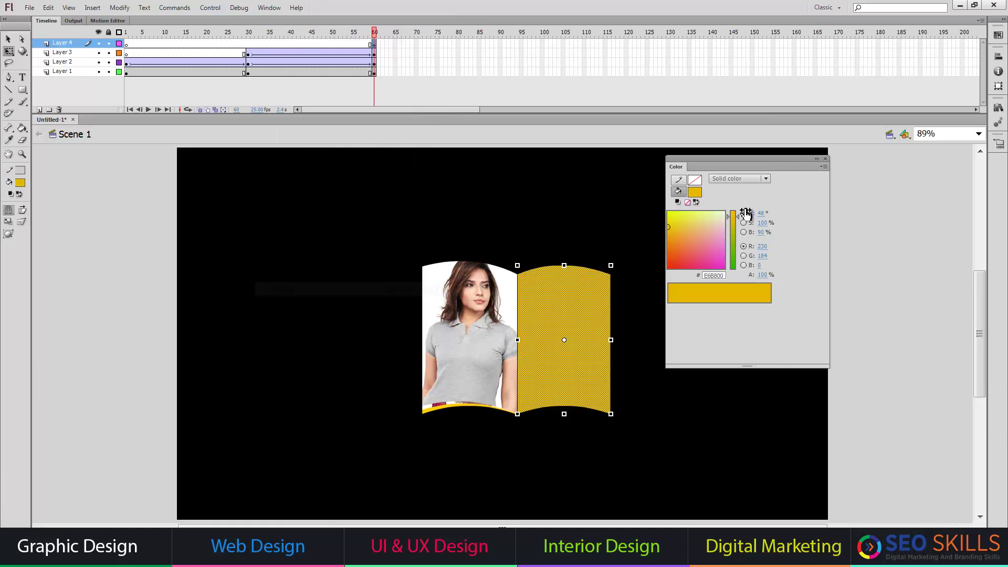
click(757, 181)
click(729, 249)
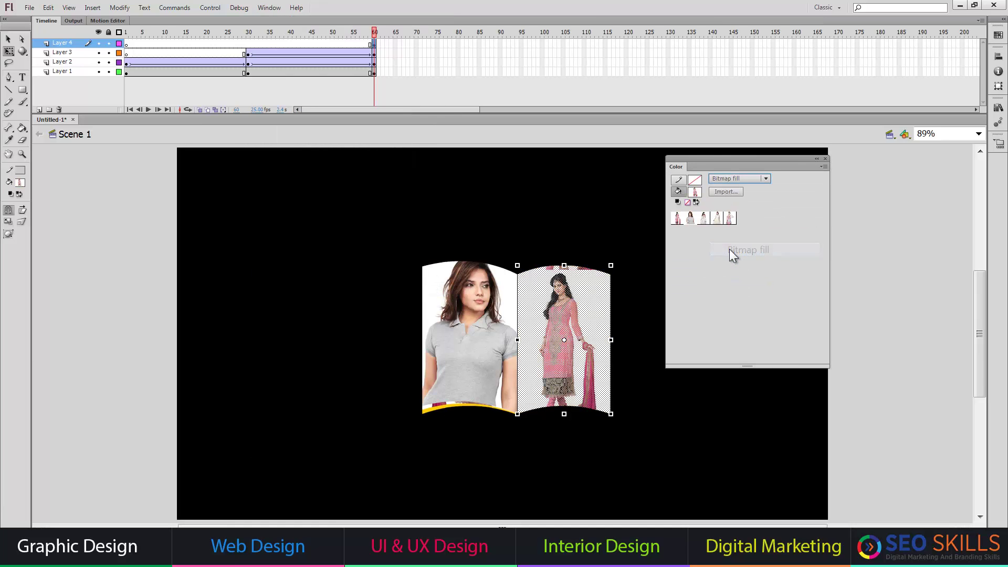
click(709, 215)
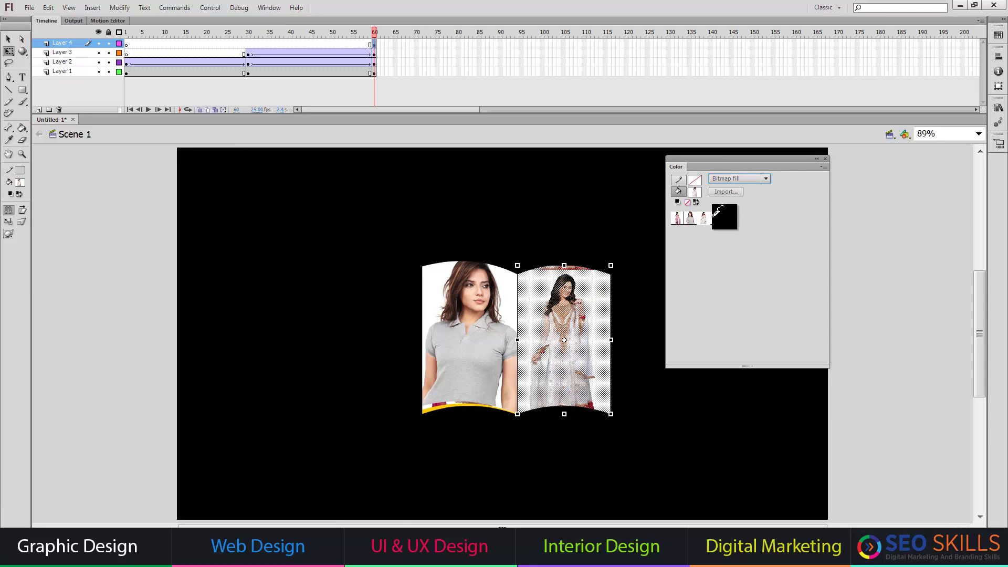
click(825, 159)
click(763, 218)
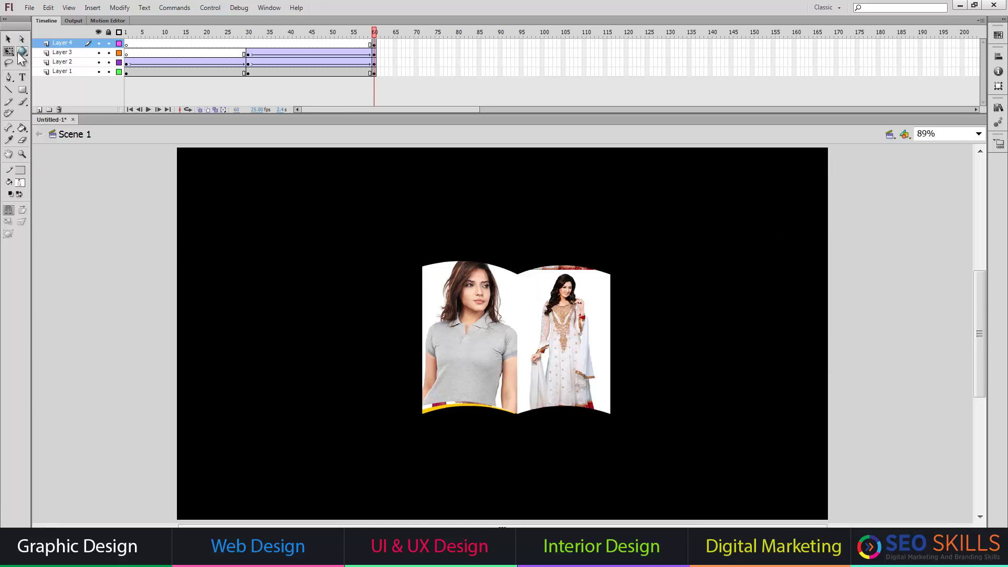
Step: Enlarge the page's bitmap fill with the Gradient Transform tool so the white dress picture covers the whole page
click(9, 51)
click(63, 59)
click(564, 329)
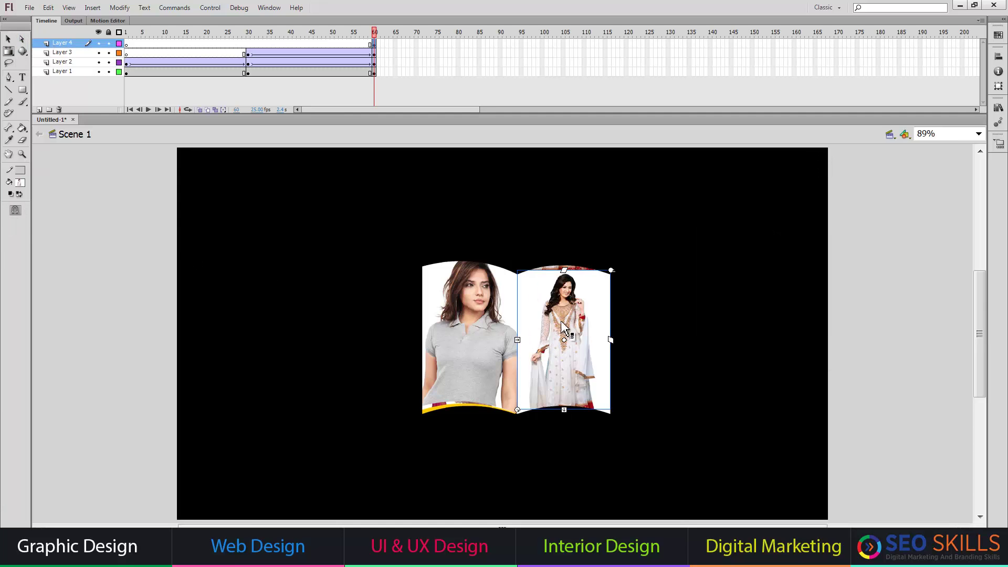
drag(518, 410, 506, 430)
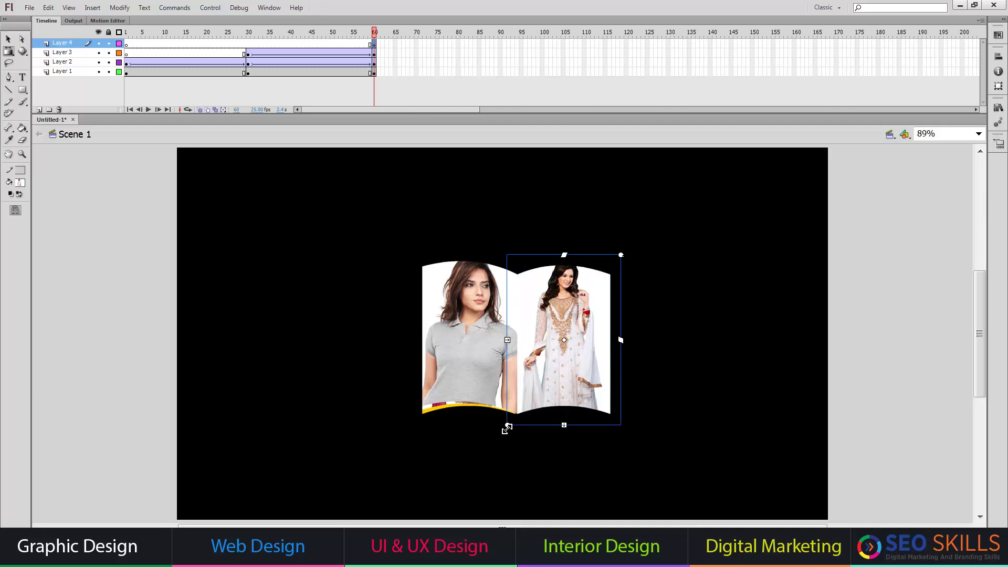
Step: Create a classic tween on Layer 4 at frame 60 and move the white dress page's transformation point to the spine
right_click(376, 49)
click(409, 83)
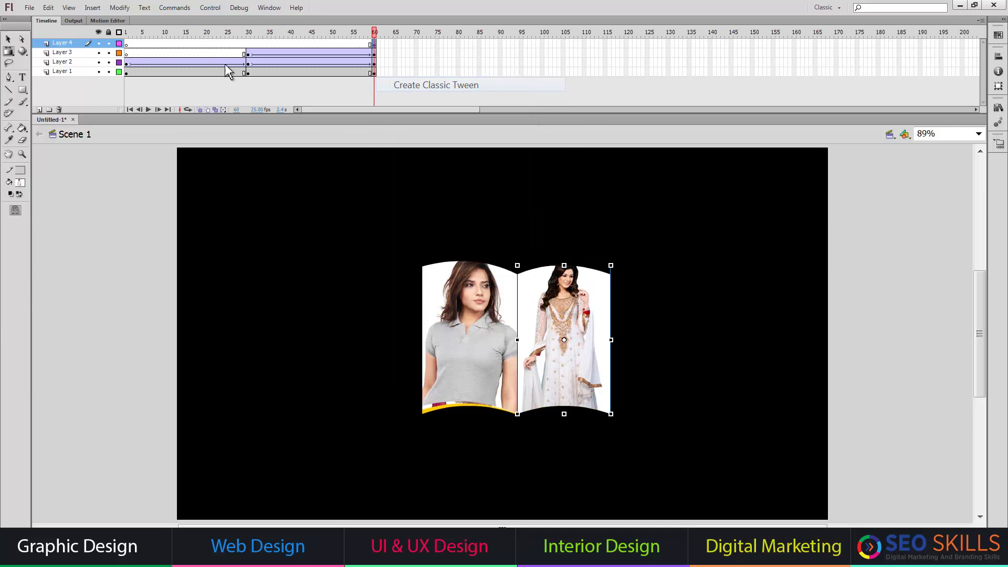
click(8, 51)
click(57, 50)
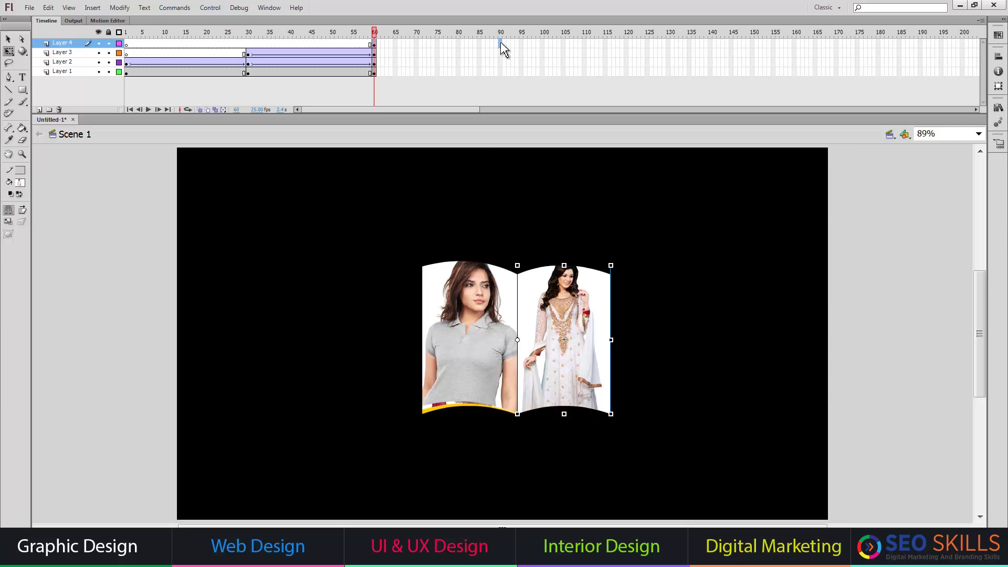
Step: Insert keyframes at frame 90 on Layers 4, 3, 2 and 1
key(F6)
click(499, 52)
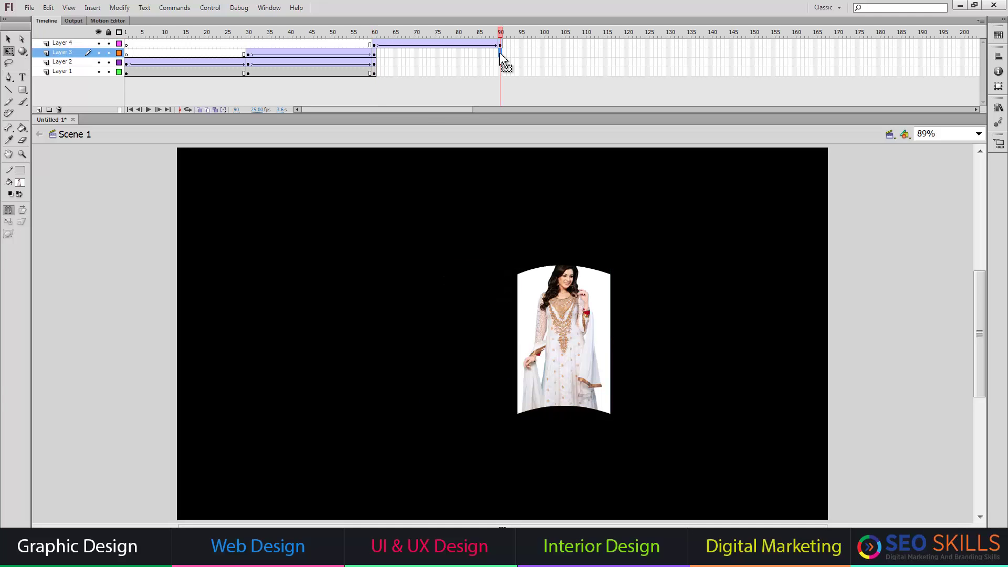
key(F6)
click(500, 61)
key(F6)
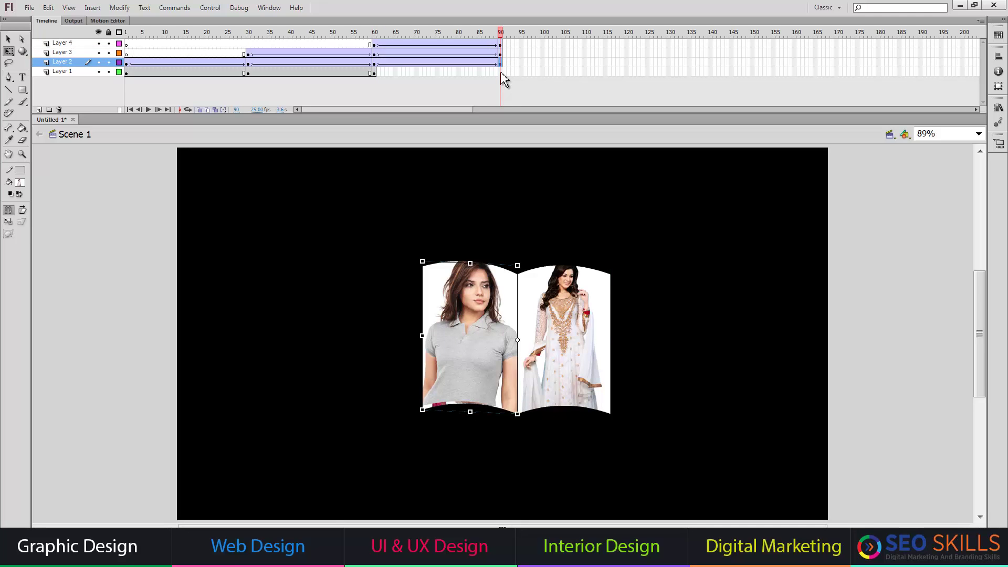
click(500, 71)
key(F5)
Step: Flip the white dress page across the spine at frame 90, skewed slightly upward, and set its tween's ease at frame 60 to -100
click(604, 362)
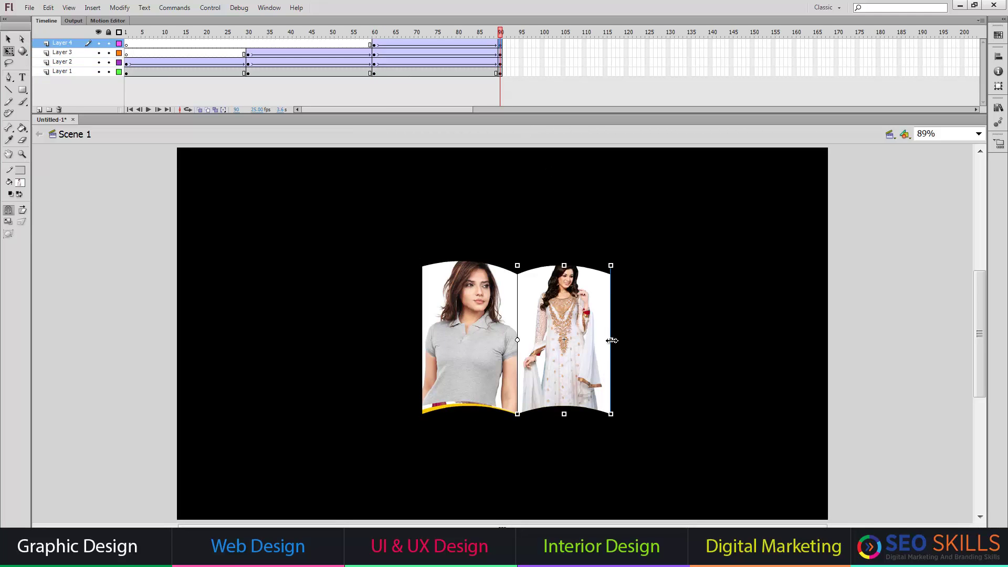
drag(612, 340, 424, 343)
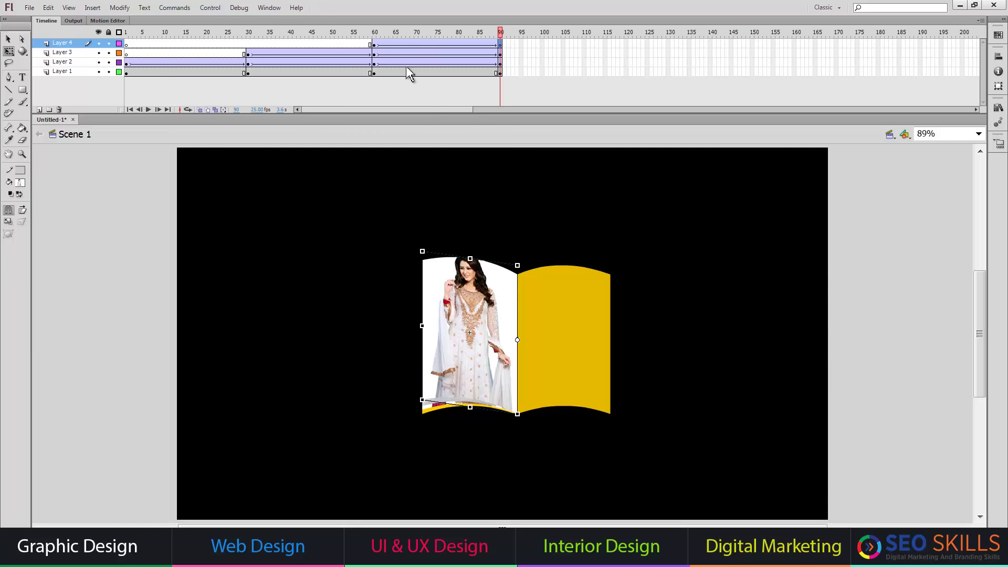
click(375, 45)
key(ctrl+F3)
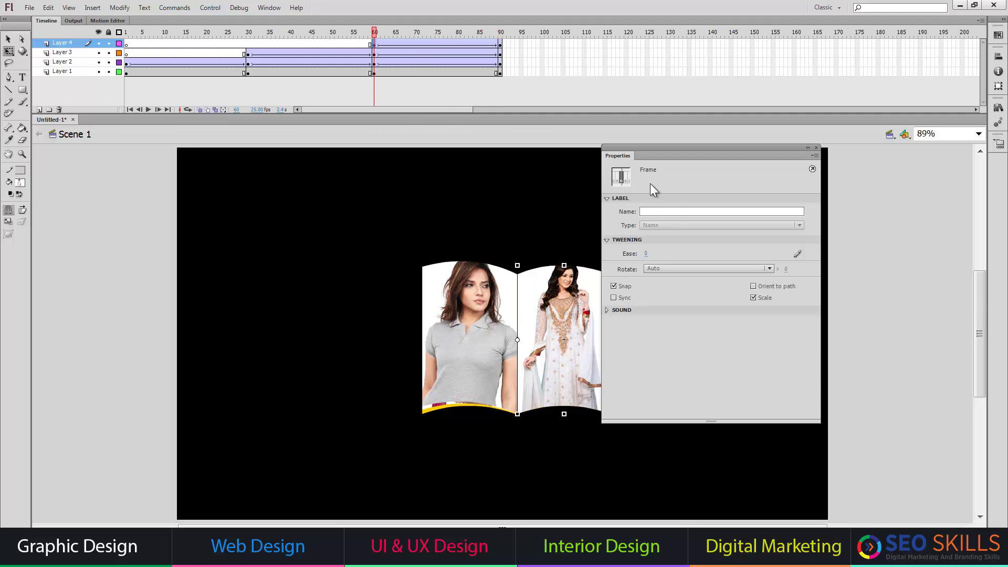
click(648, 255)
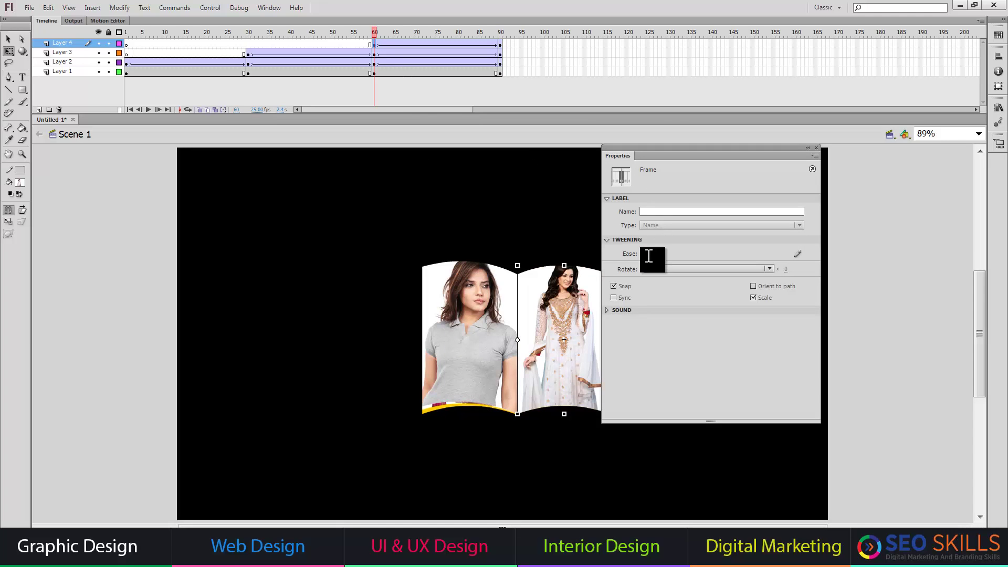
text(-100)
key(Return)
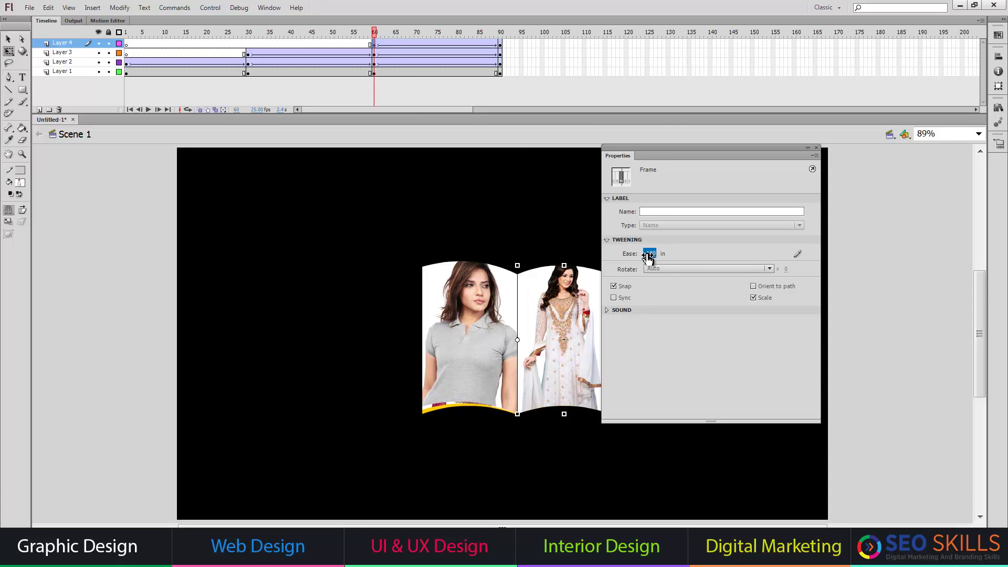
click(817, 148)
click(834, 209)
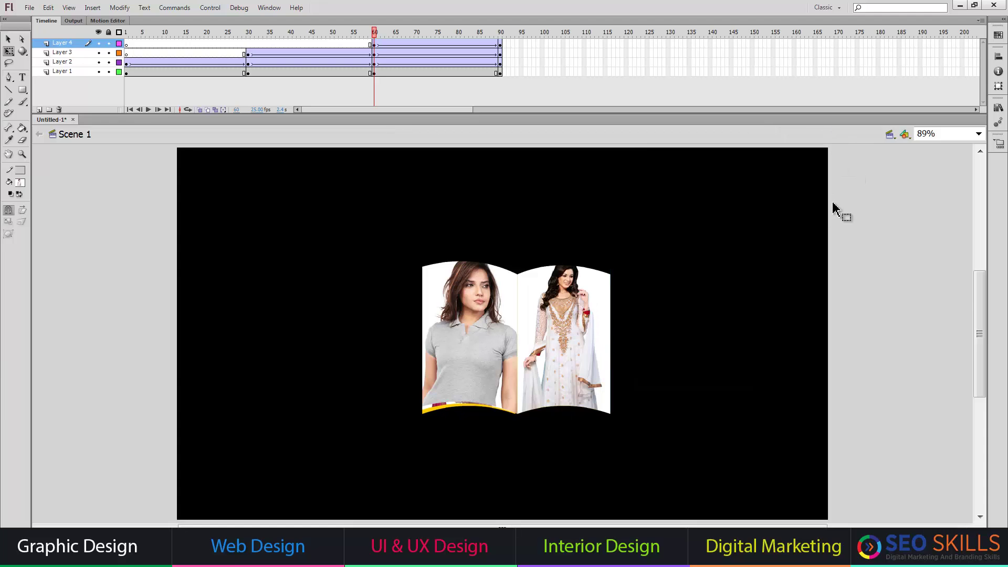
Step: Add a layer above Layer 4 and create the text "PAGE TURN EFX" on it with the Text tool
click(39, 109)
click(22, 77)
click(88, 311)
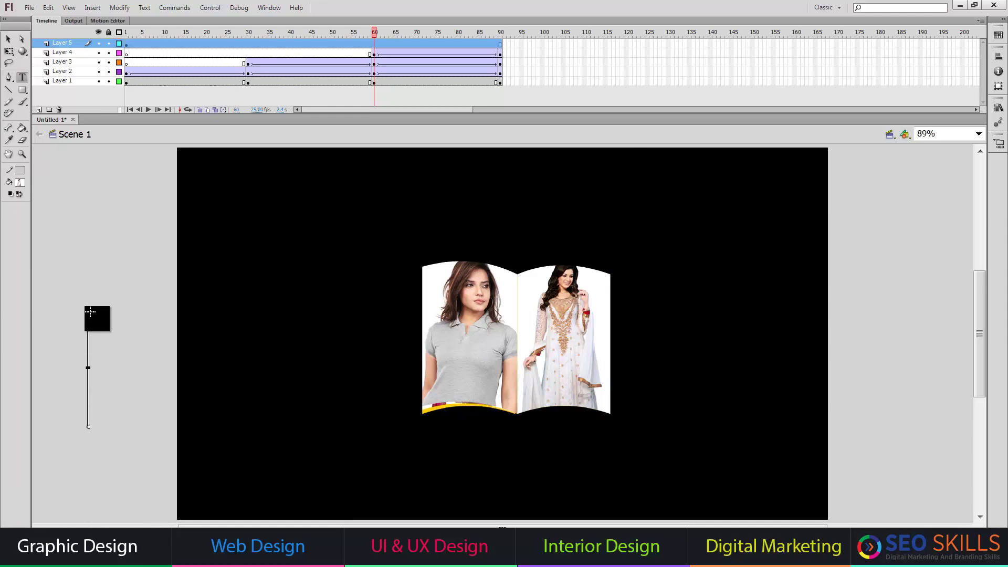
text(page)
key(BackSpace)
key(BackSpace)
key(BackSpace)
key(BackSpace)
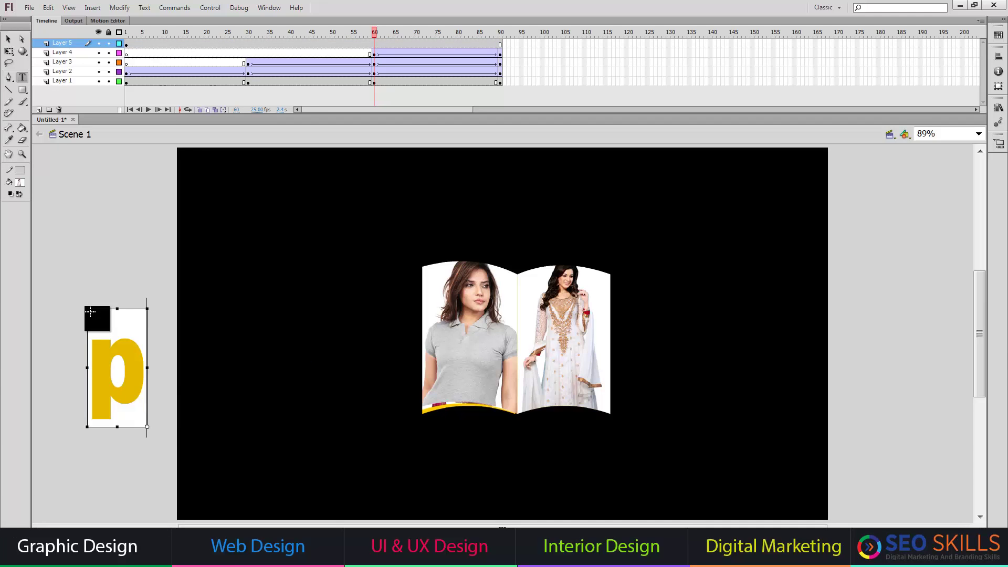
text(PAGE T)
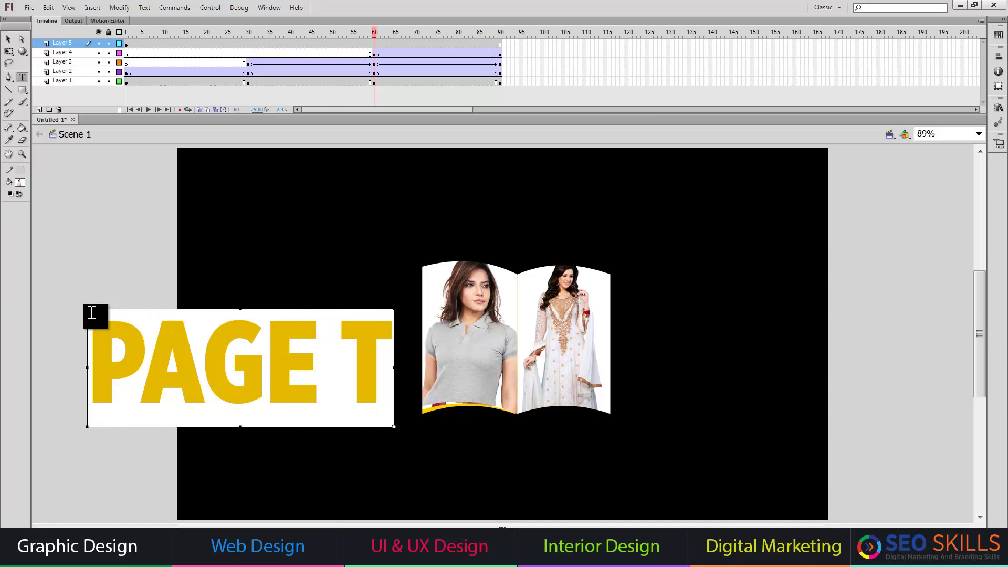
text(URN)
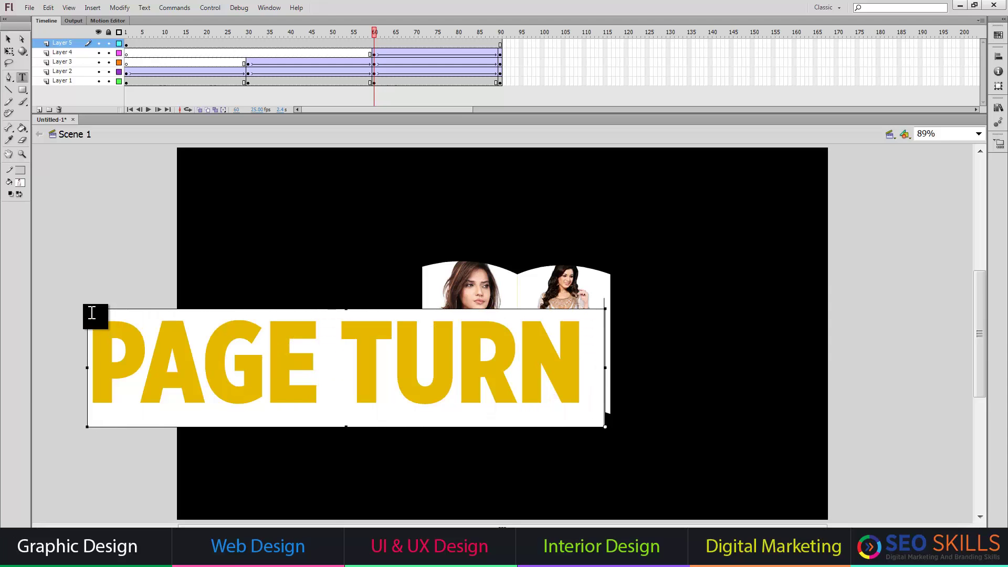
text( EFX)
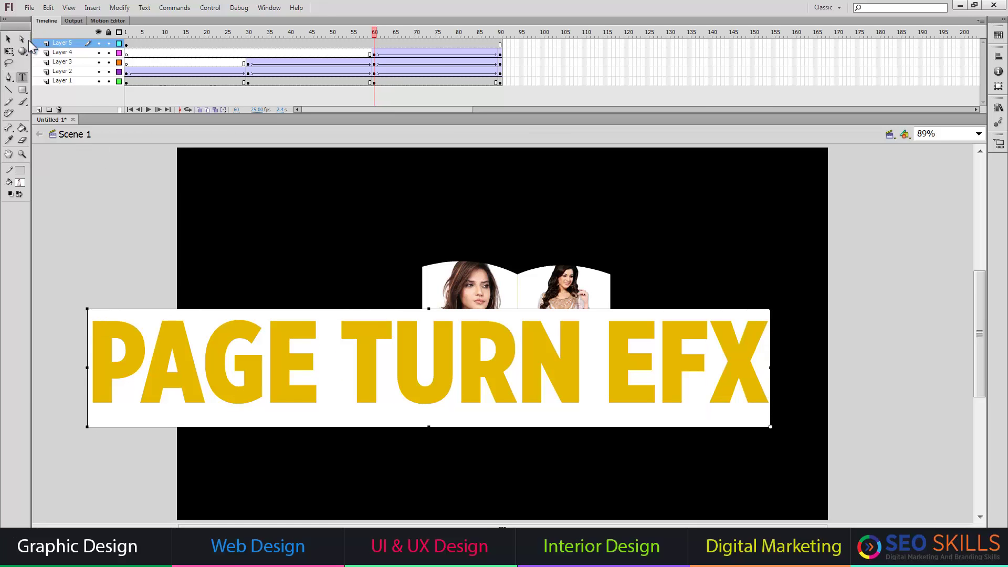
Step: Set the "PAGE TURN EFX" text to size 72 and colour it white
click(8, 38)
click(153, 9)
mouse_move(168, 36)
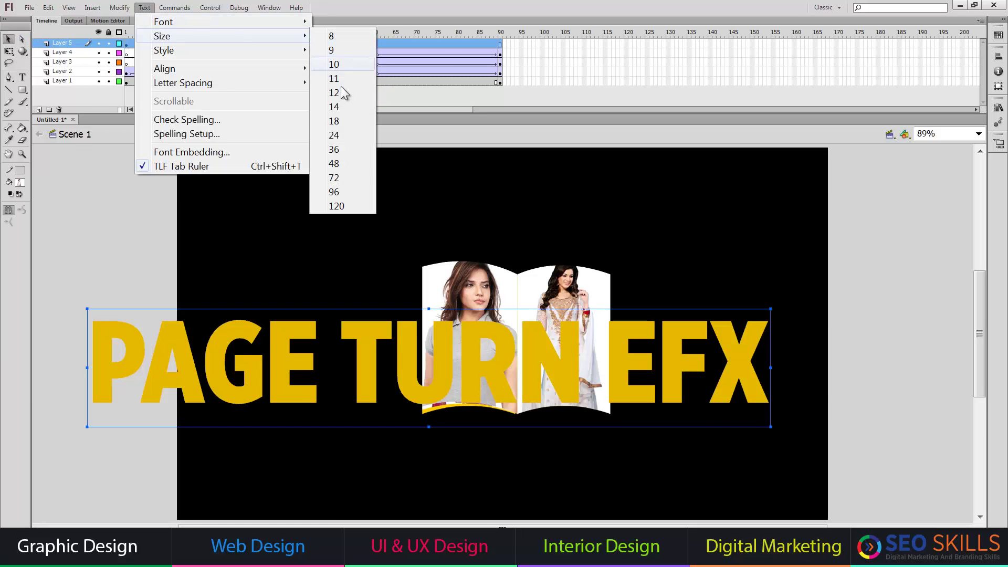
click(334, 178)
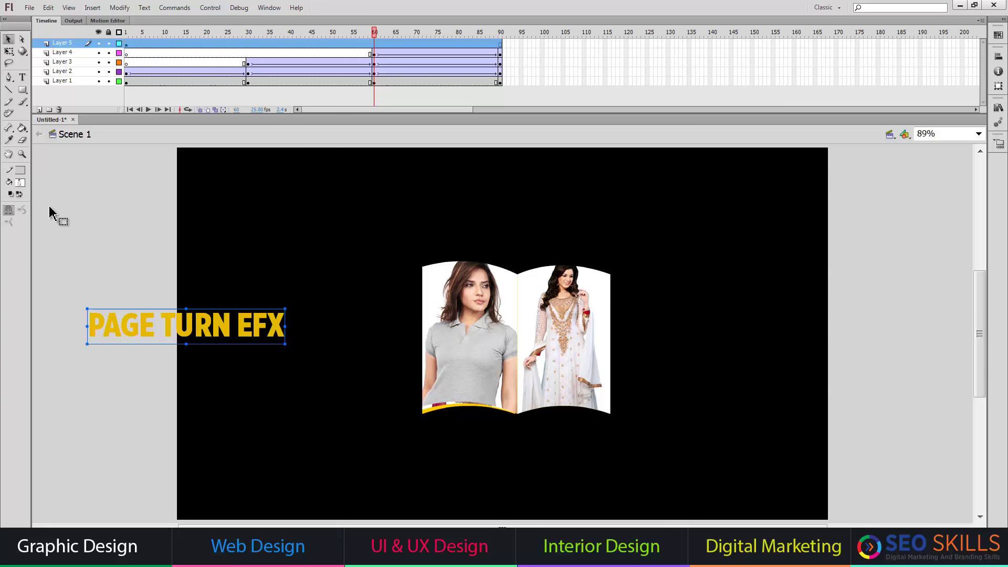
click(19, 182)
click(31, 250)
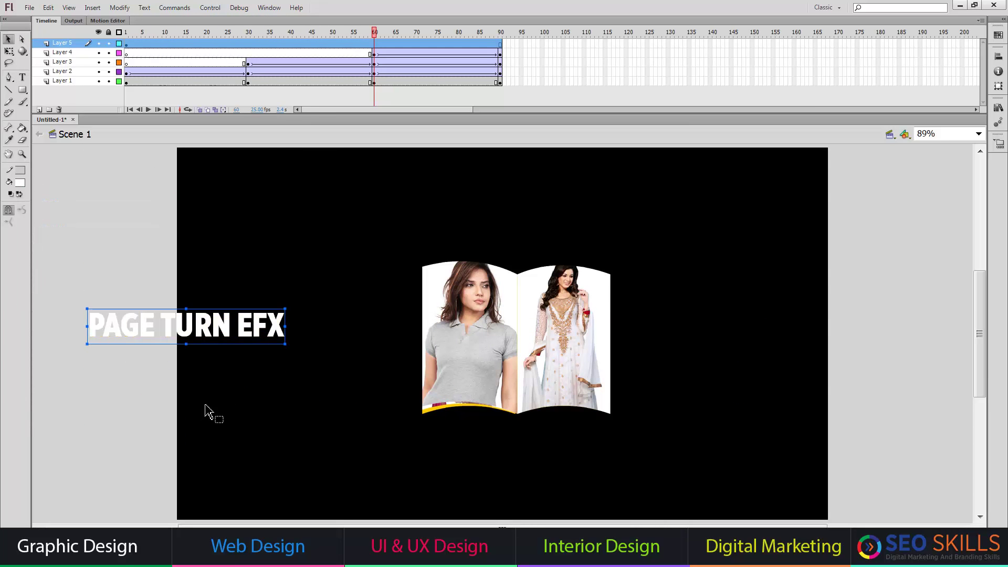
Step: Move the title text beneath the book and test the movie, dismissing the library preloading warning
drag(245, 344, 581, 472)
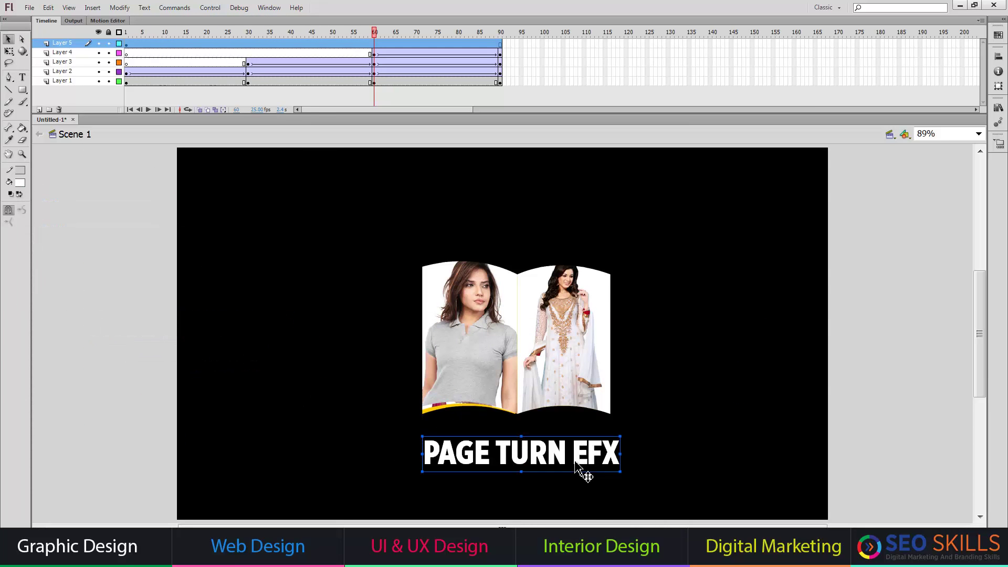
click(657, 427)
key(ctrl+Return)
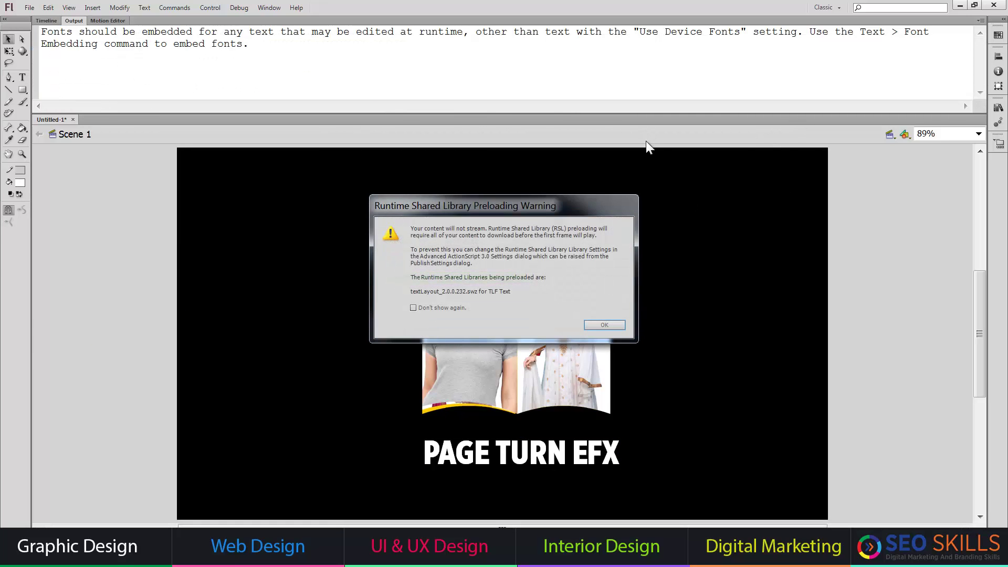
click(604, 325)
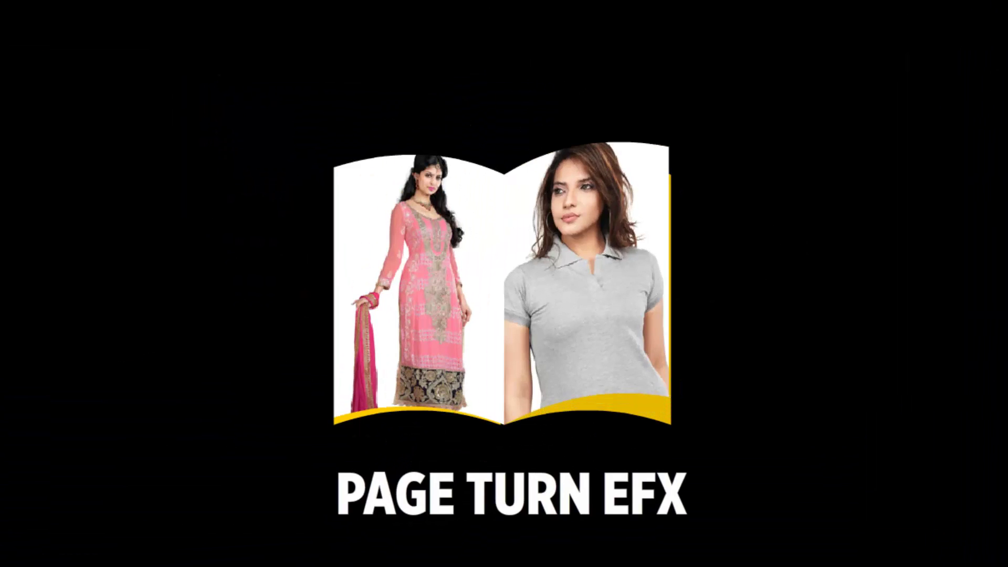